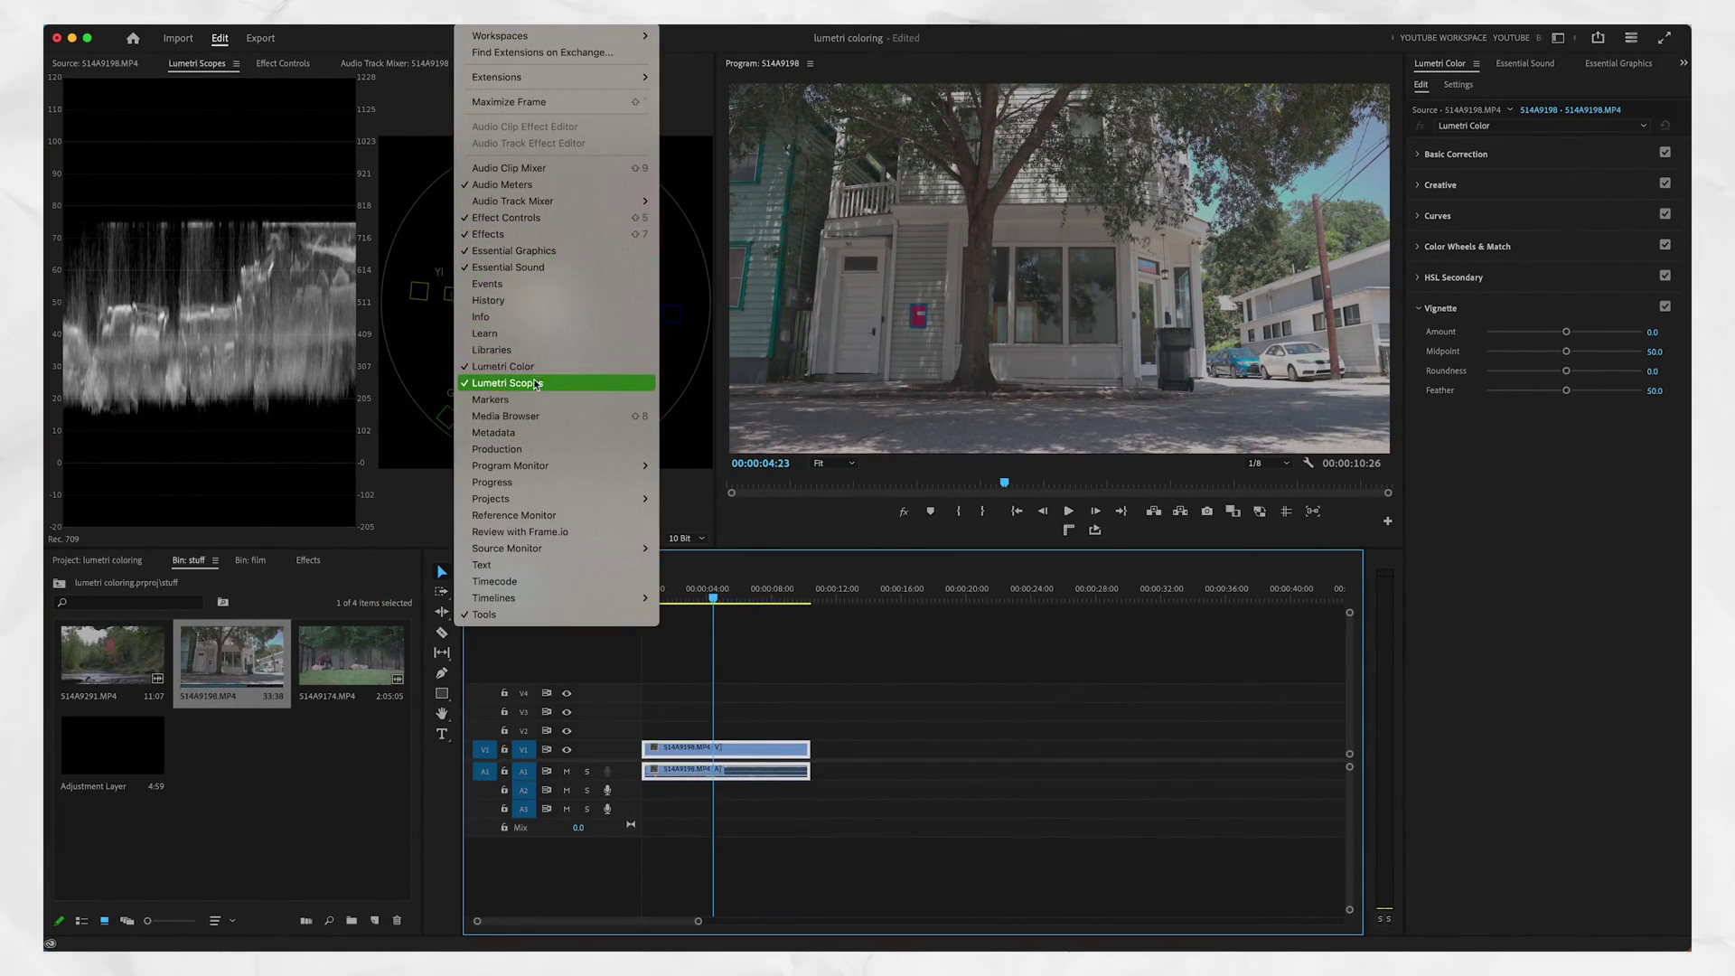
Show the Lumetri Scopes and pick a Luma waveform beside a YUV vectorscope.
click(680, 422)
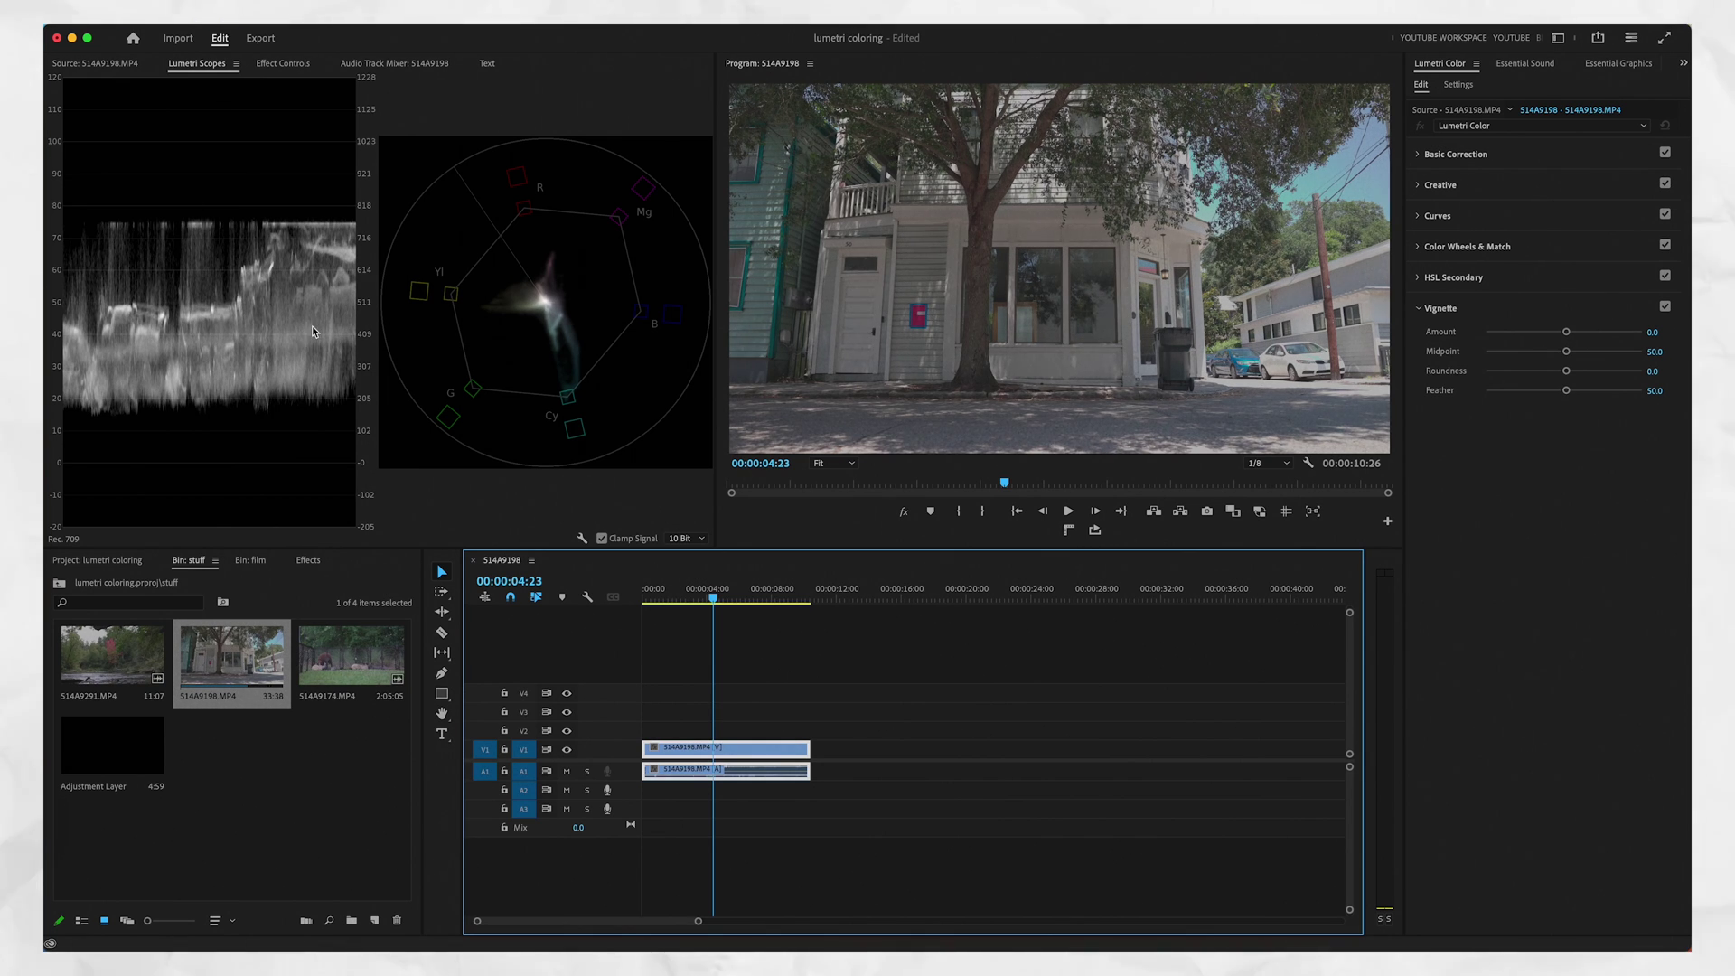
right_click(264, 296)
right_click(266, 301)
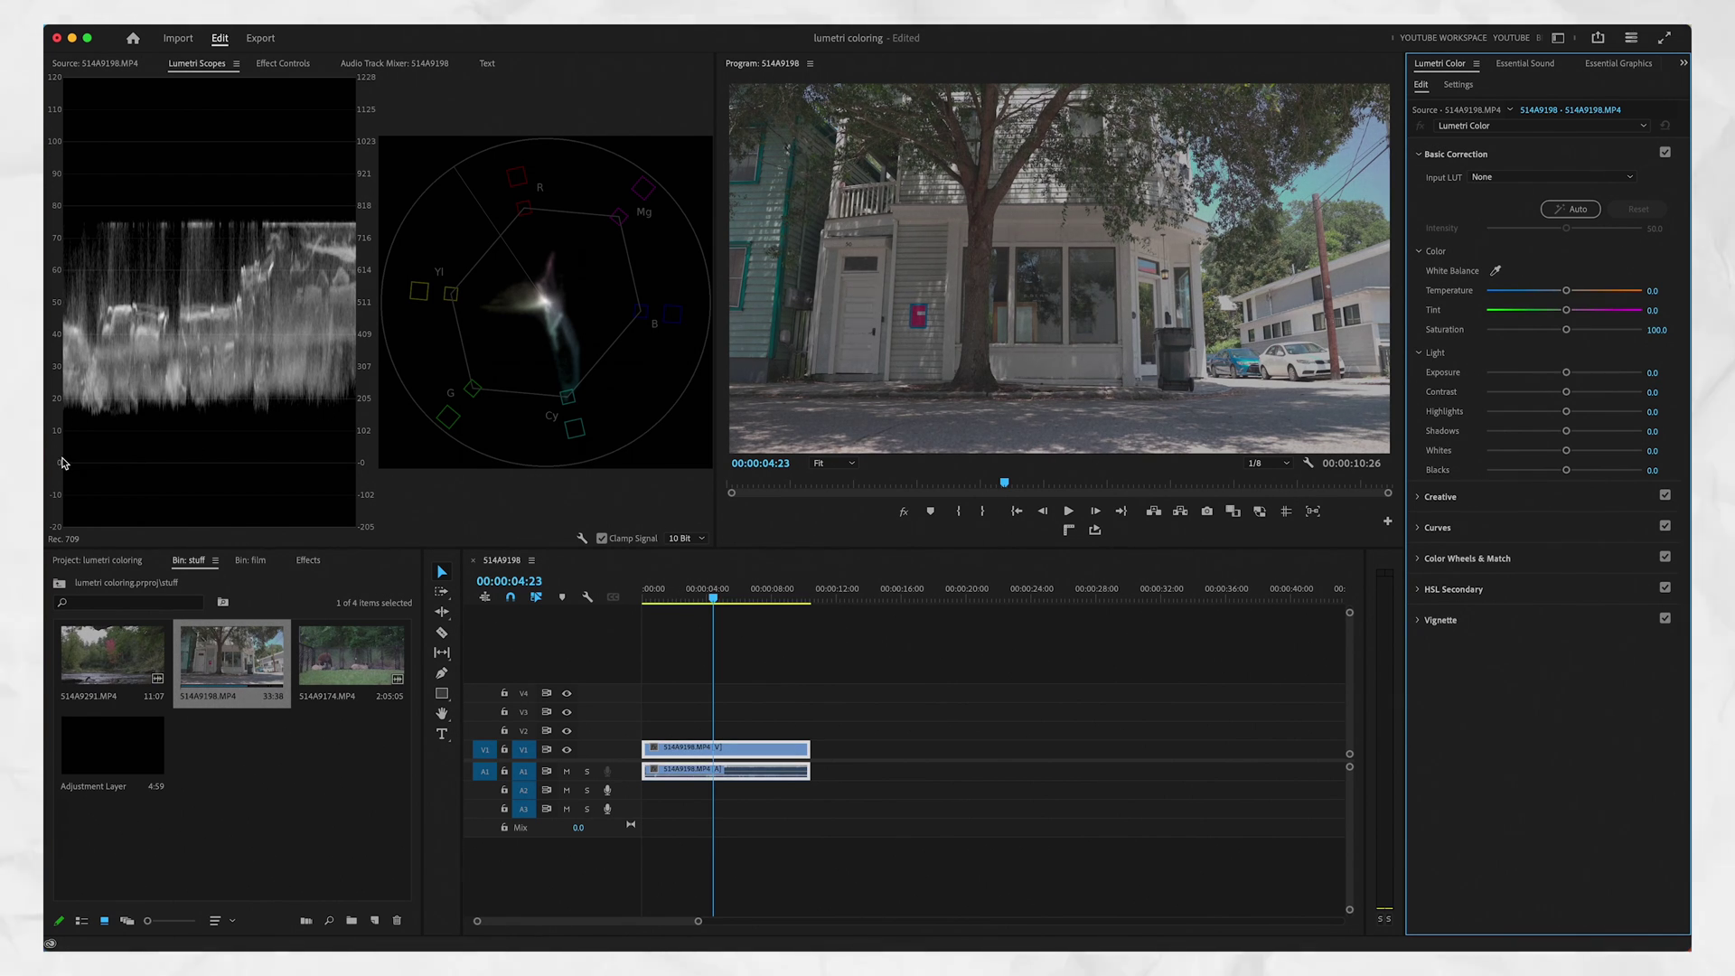
Drag the building clip's Blacks down to -72 and Whites up to 96.1 in Basic Correction.
drag(1566, 470, 1507, 471)
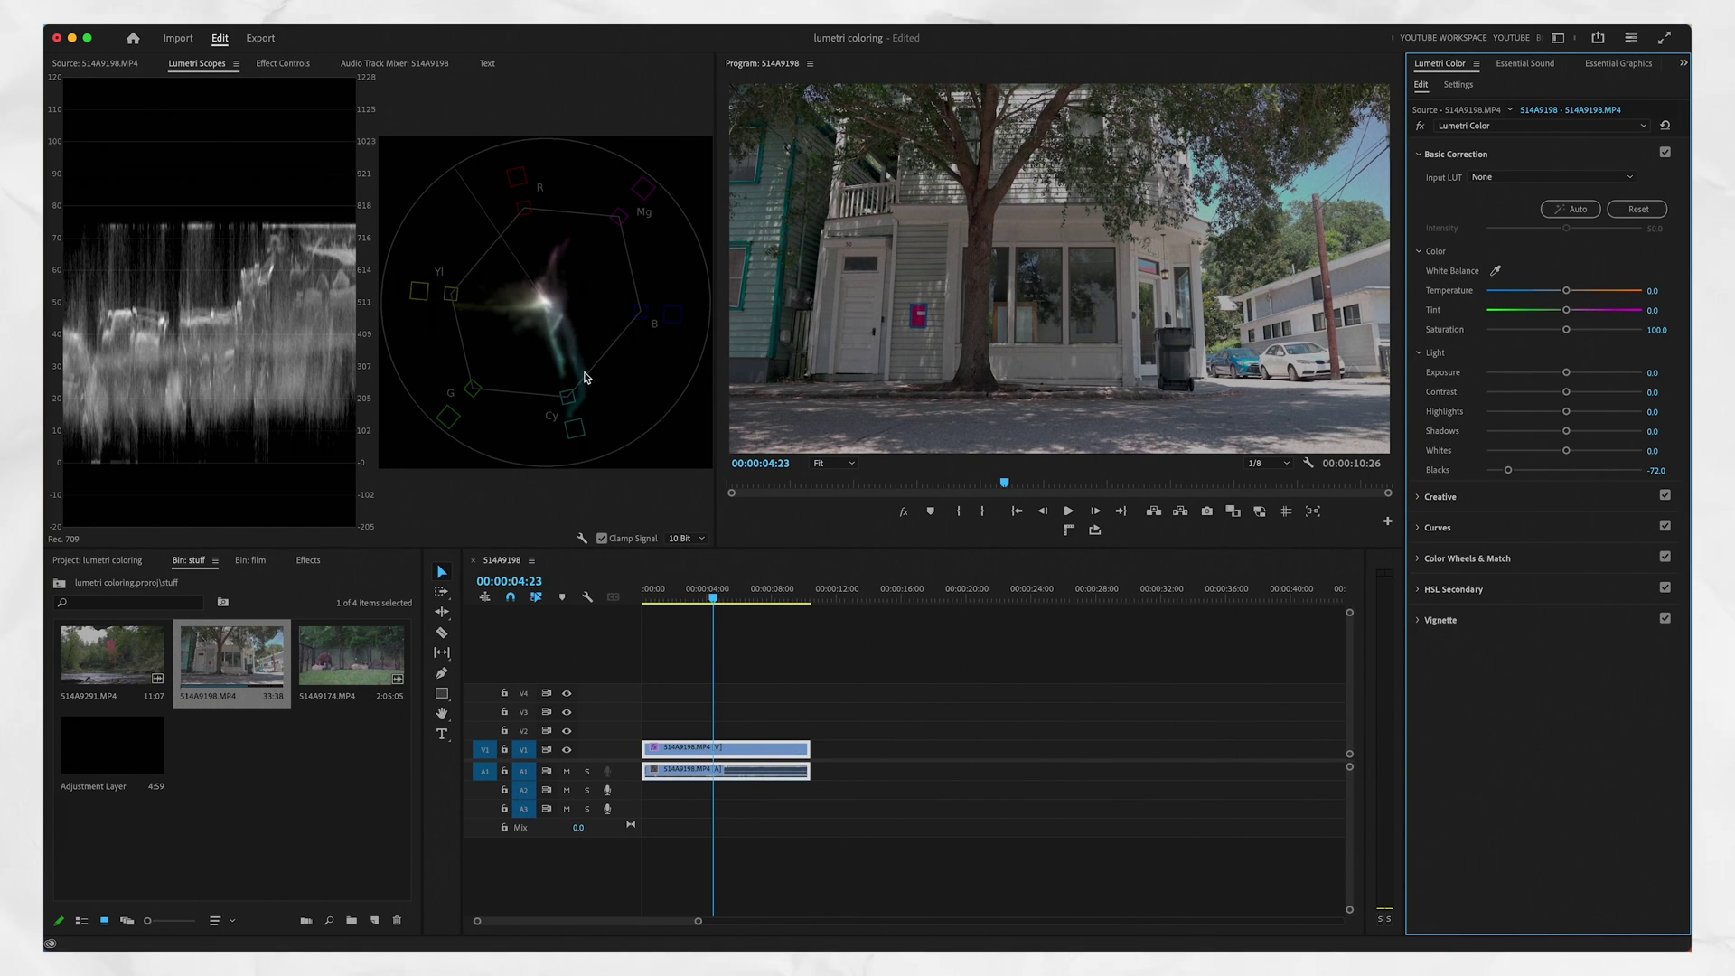
drag(1566, 450, 1640, 449)
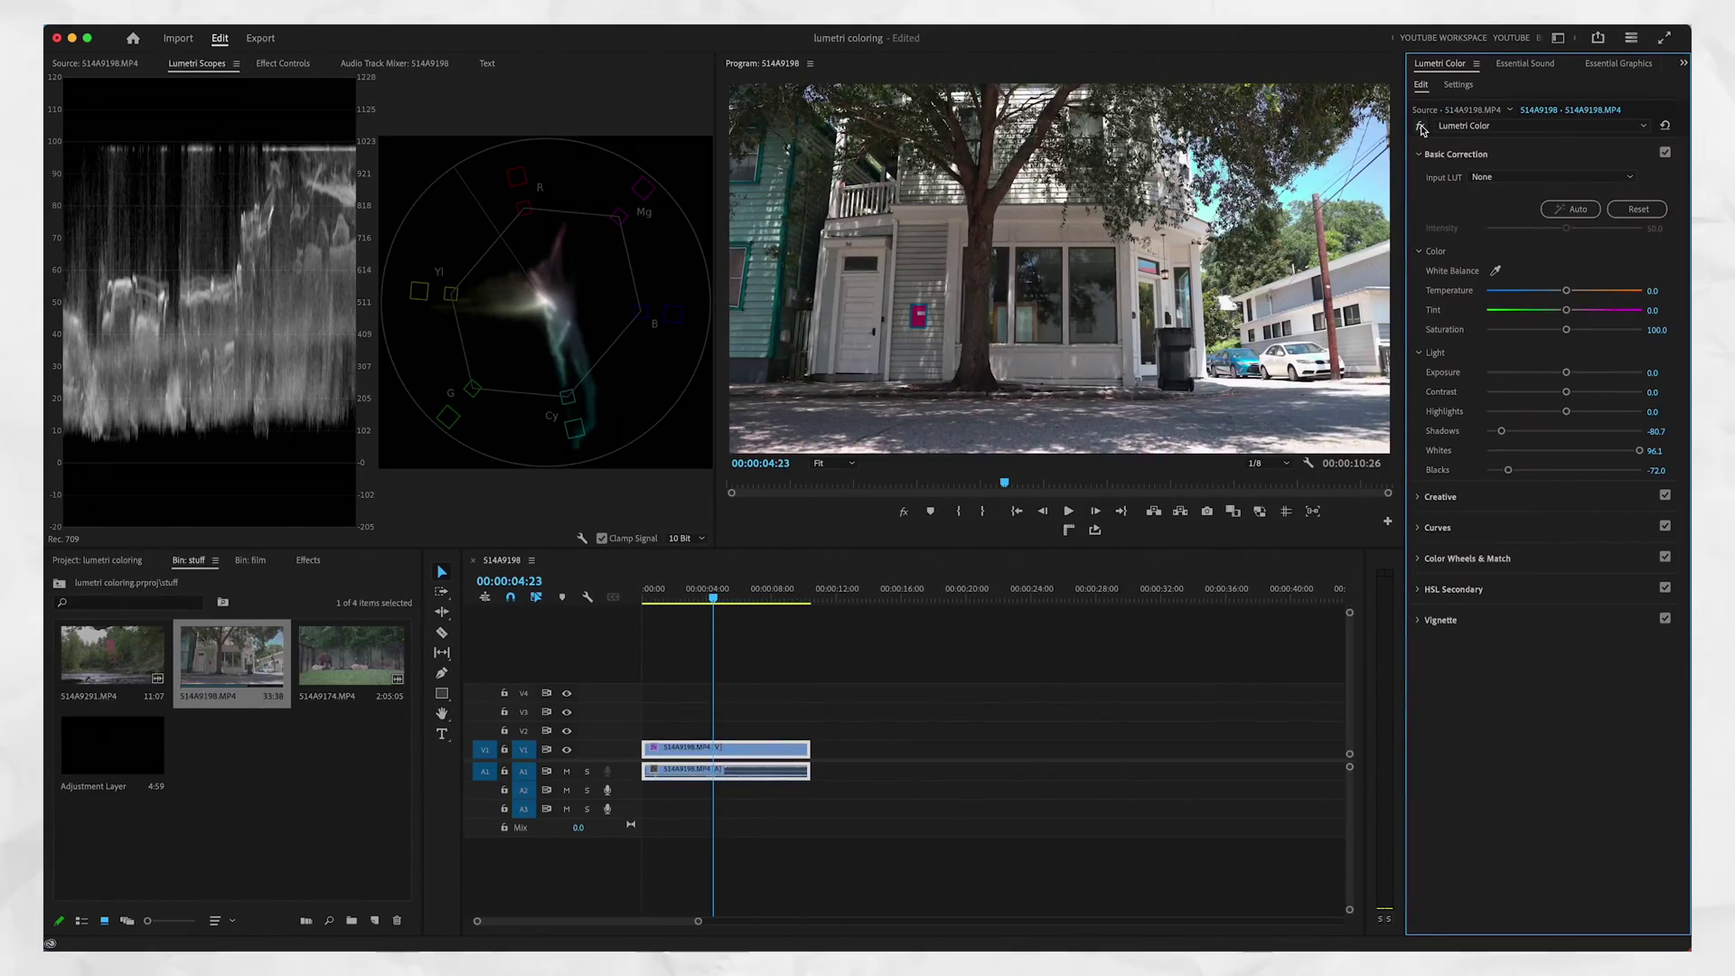
Lift Shadows to -67.1, toggling the Lumetri fx bypass to compare graded and ungraded.
click(1421, 126)
click(1420, 126)
click(1420, 126)
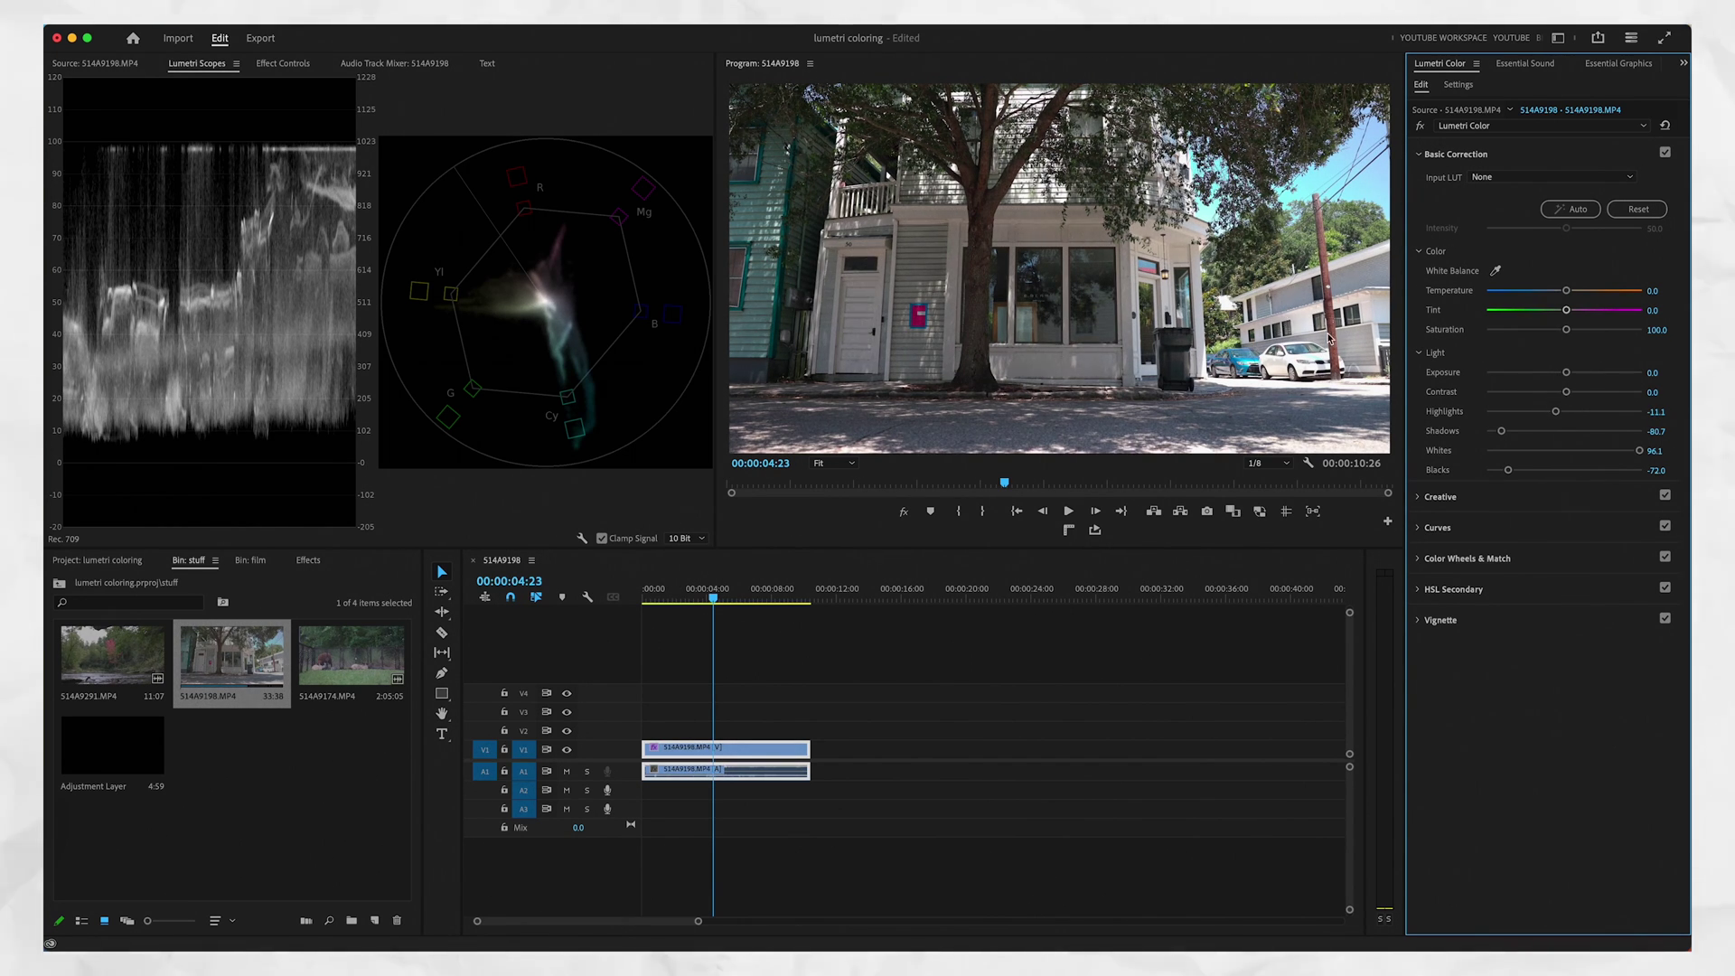
drag(1501, 430, 1526, 424)
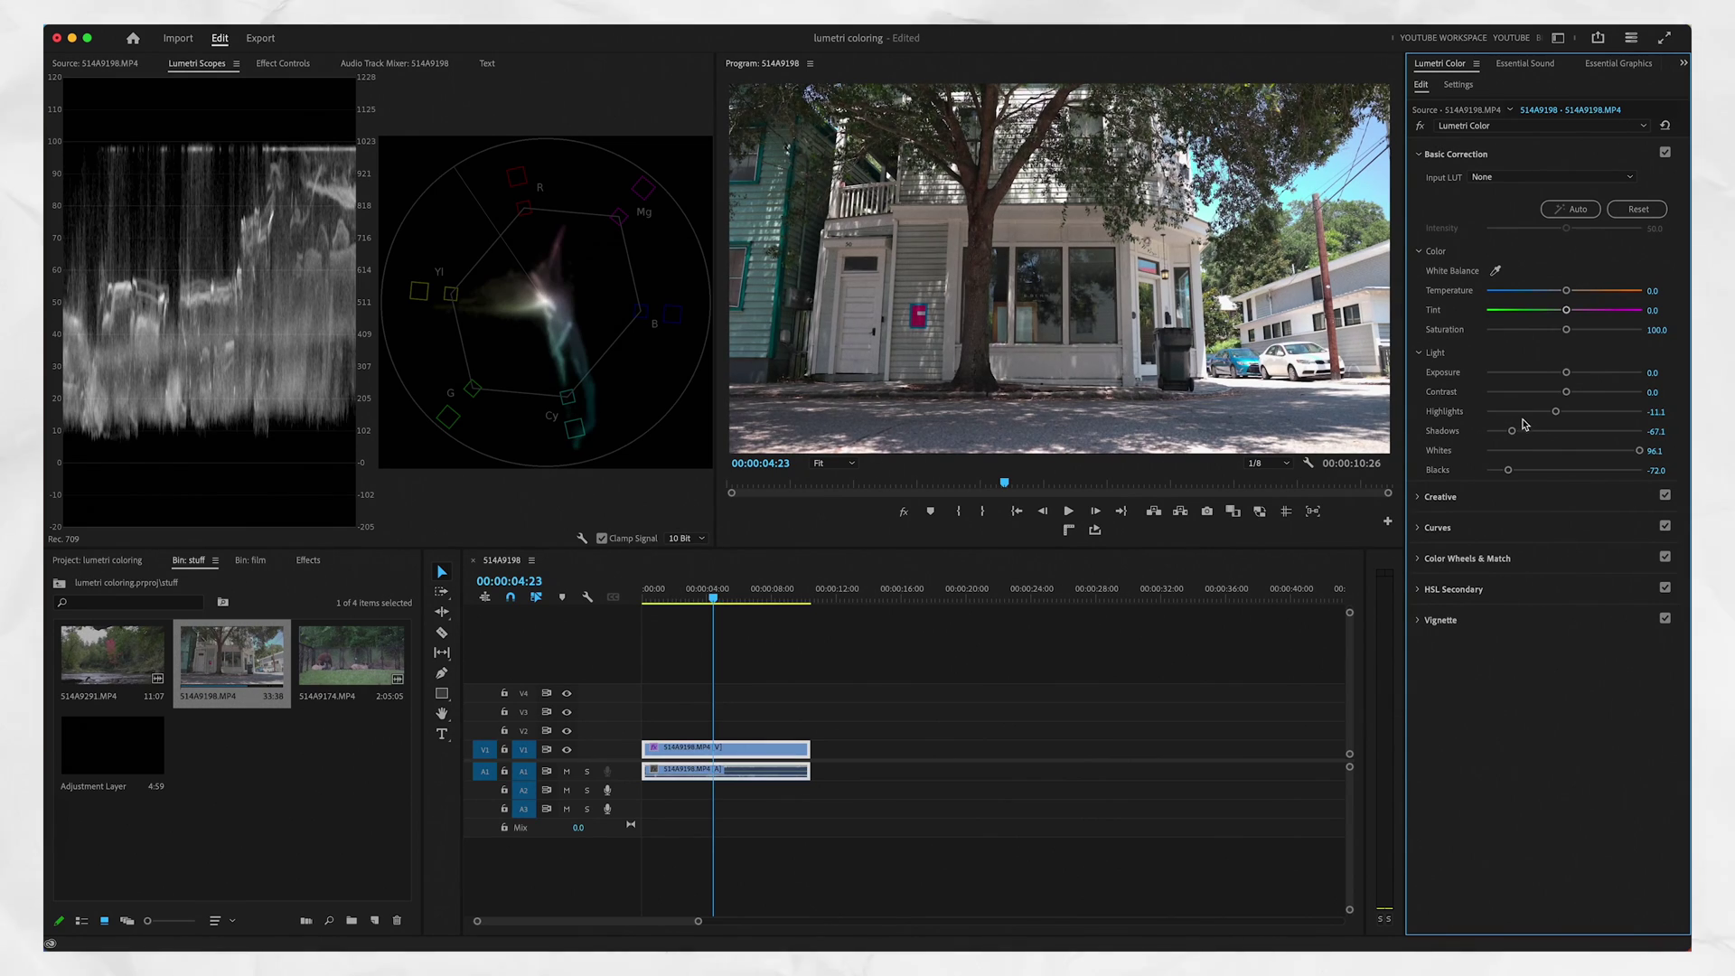
click(1421, 127)
click(1421, 128)
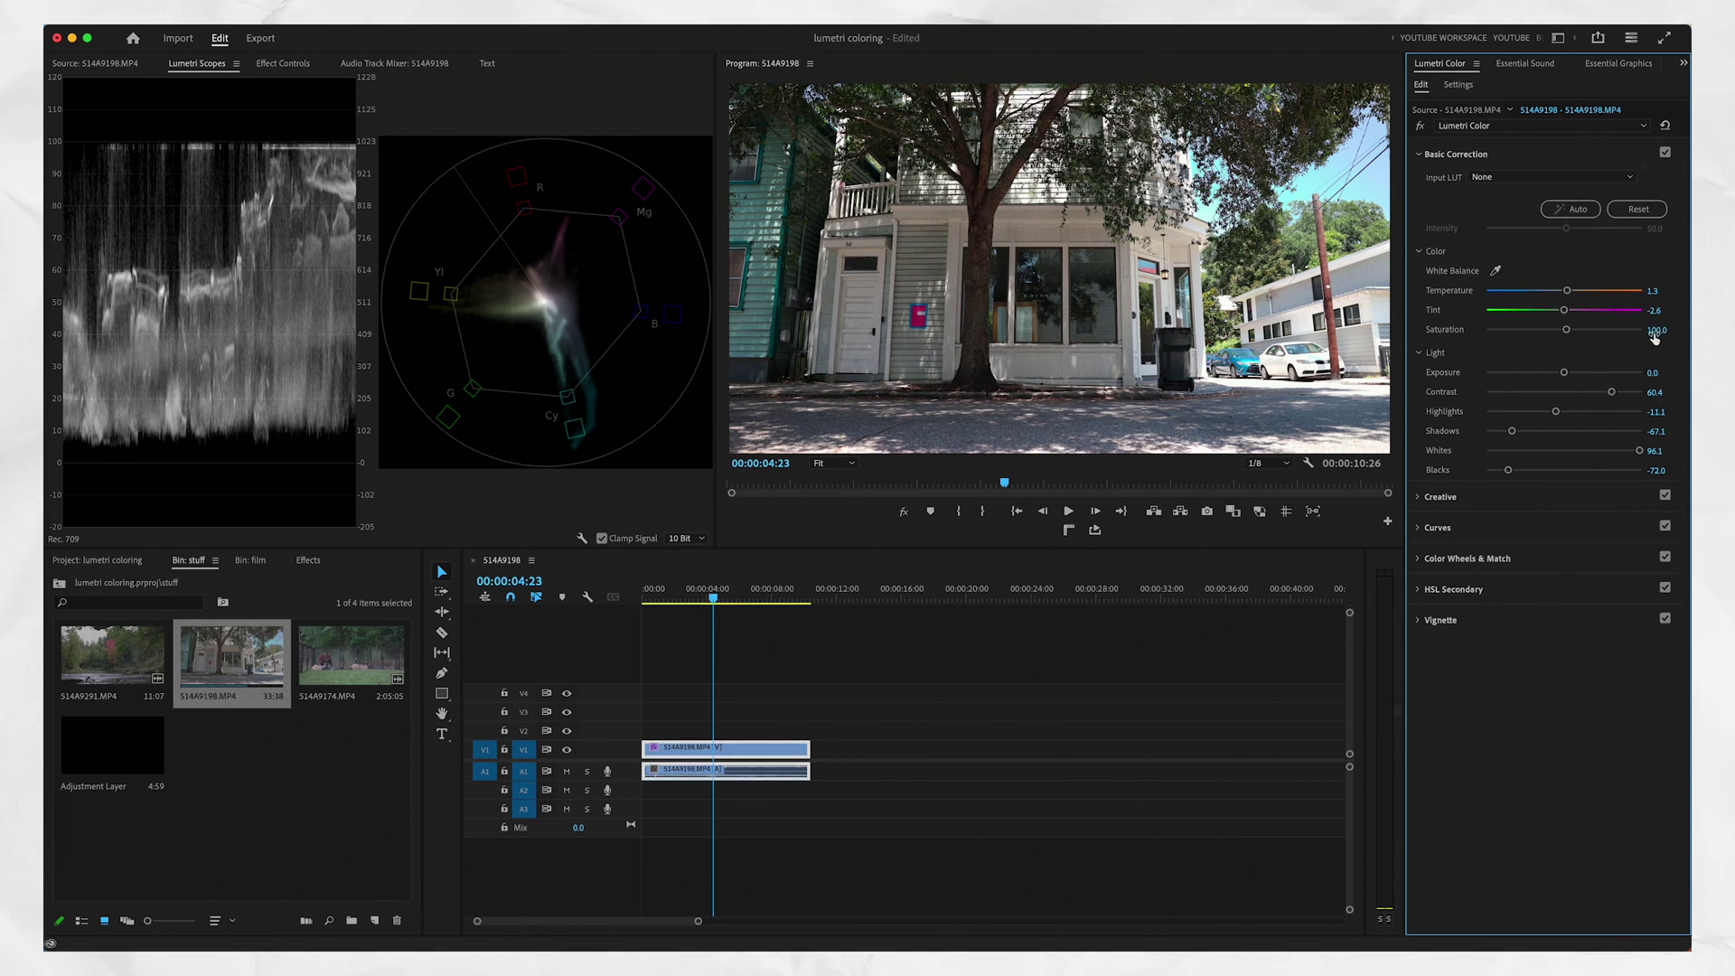
Boost Saturation to 109.2 and collapse the Basic Correction section.
drag(1565, 332, 1569, 333)
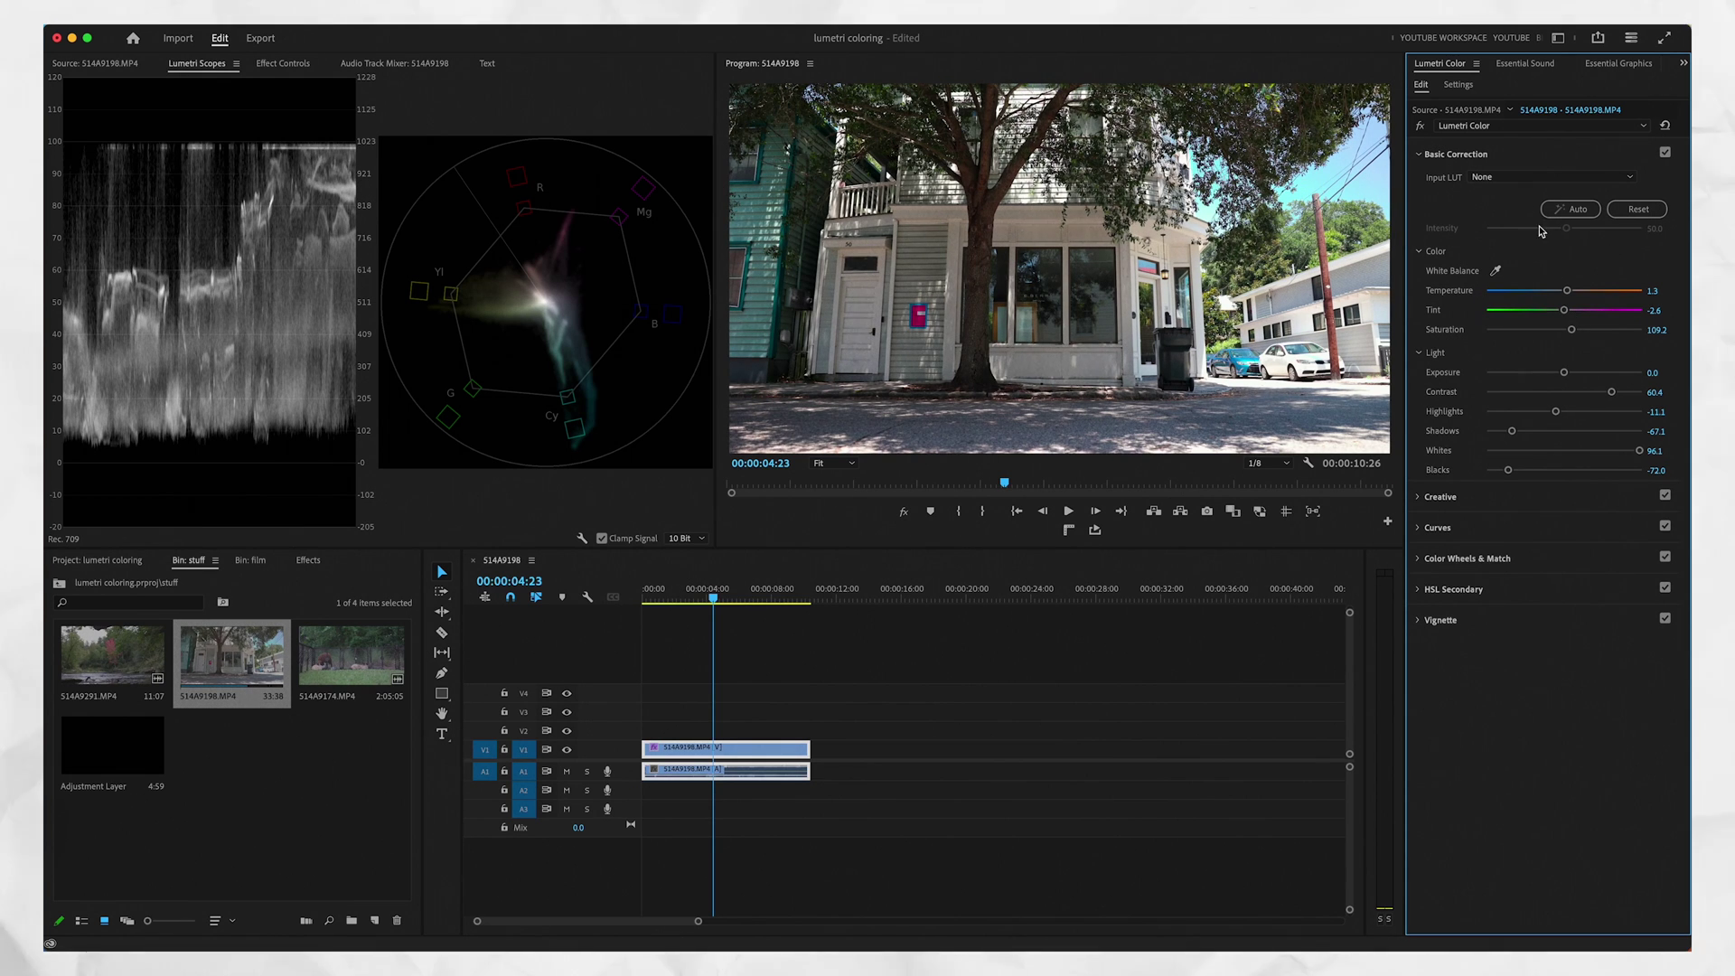
click(1663, 154)
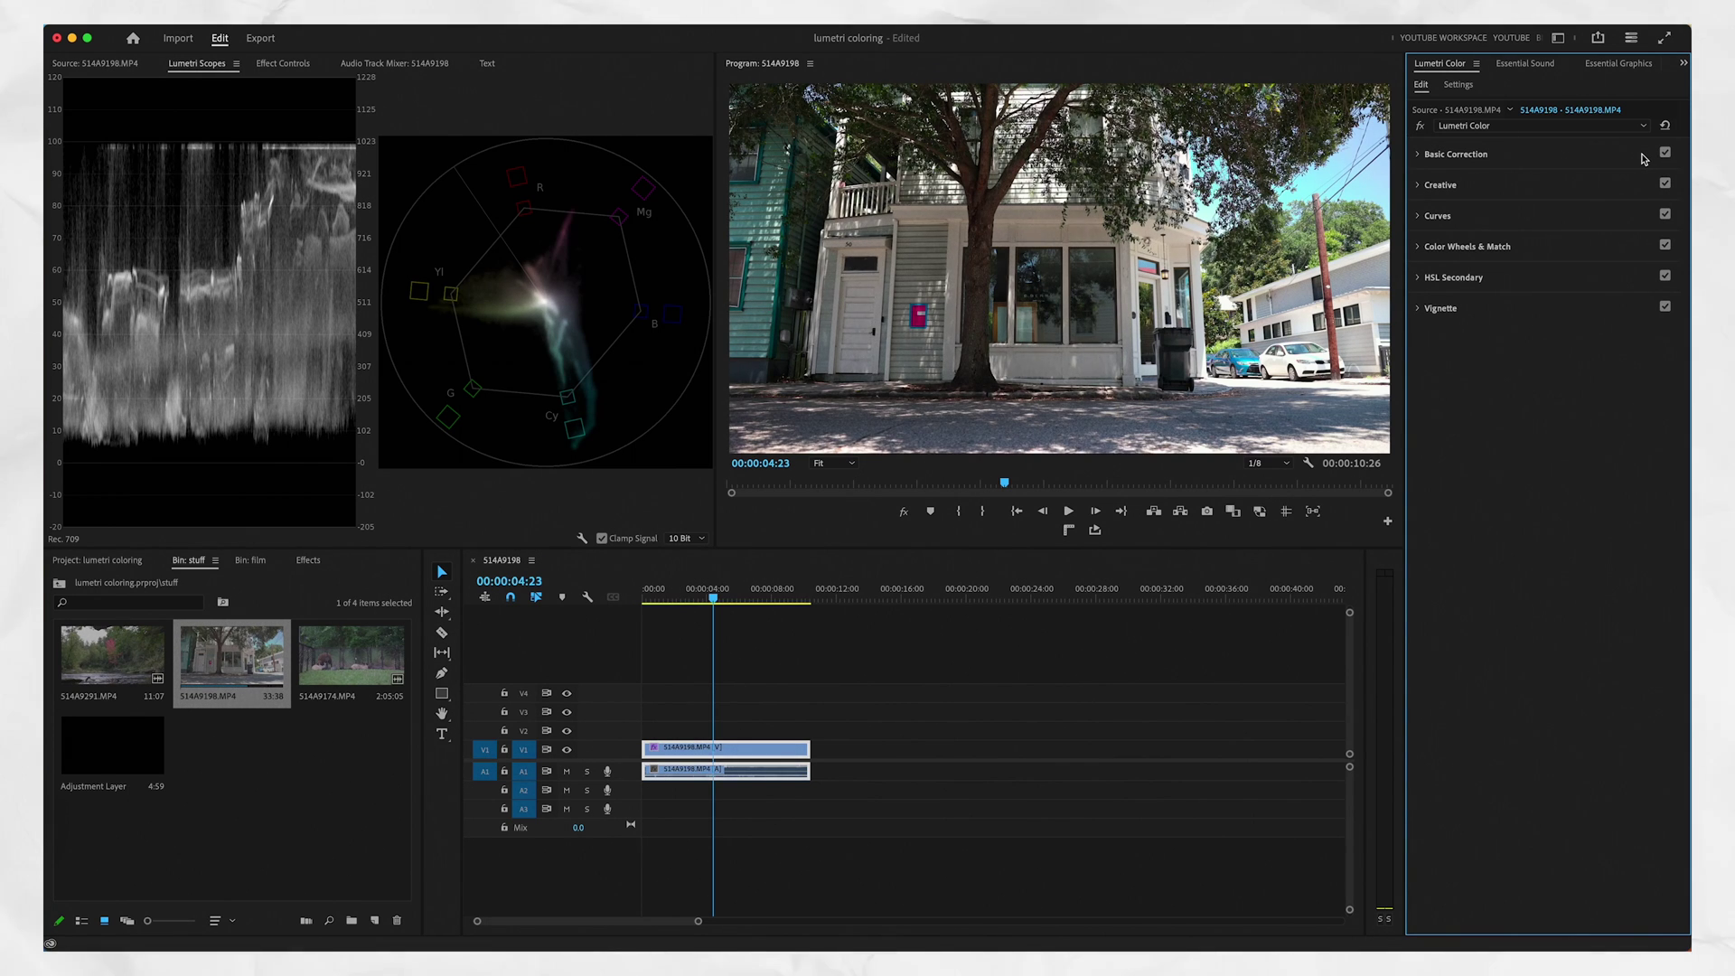
Sample the magenta sign with the Hue vs Hue eyedropper and dip the curve toward red.
click(1551, 217)
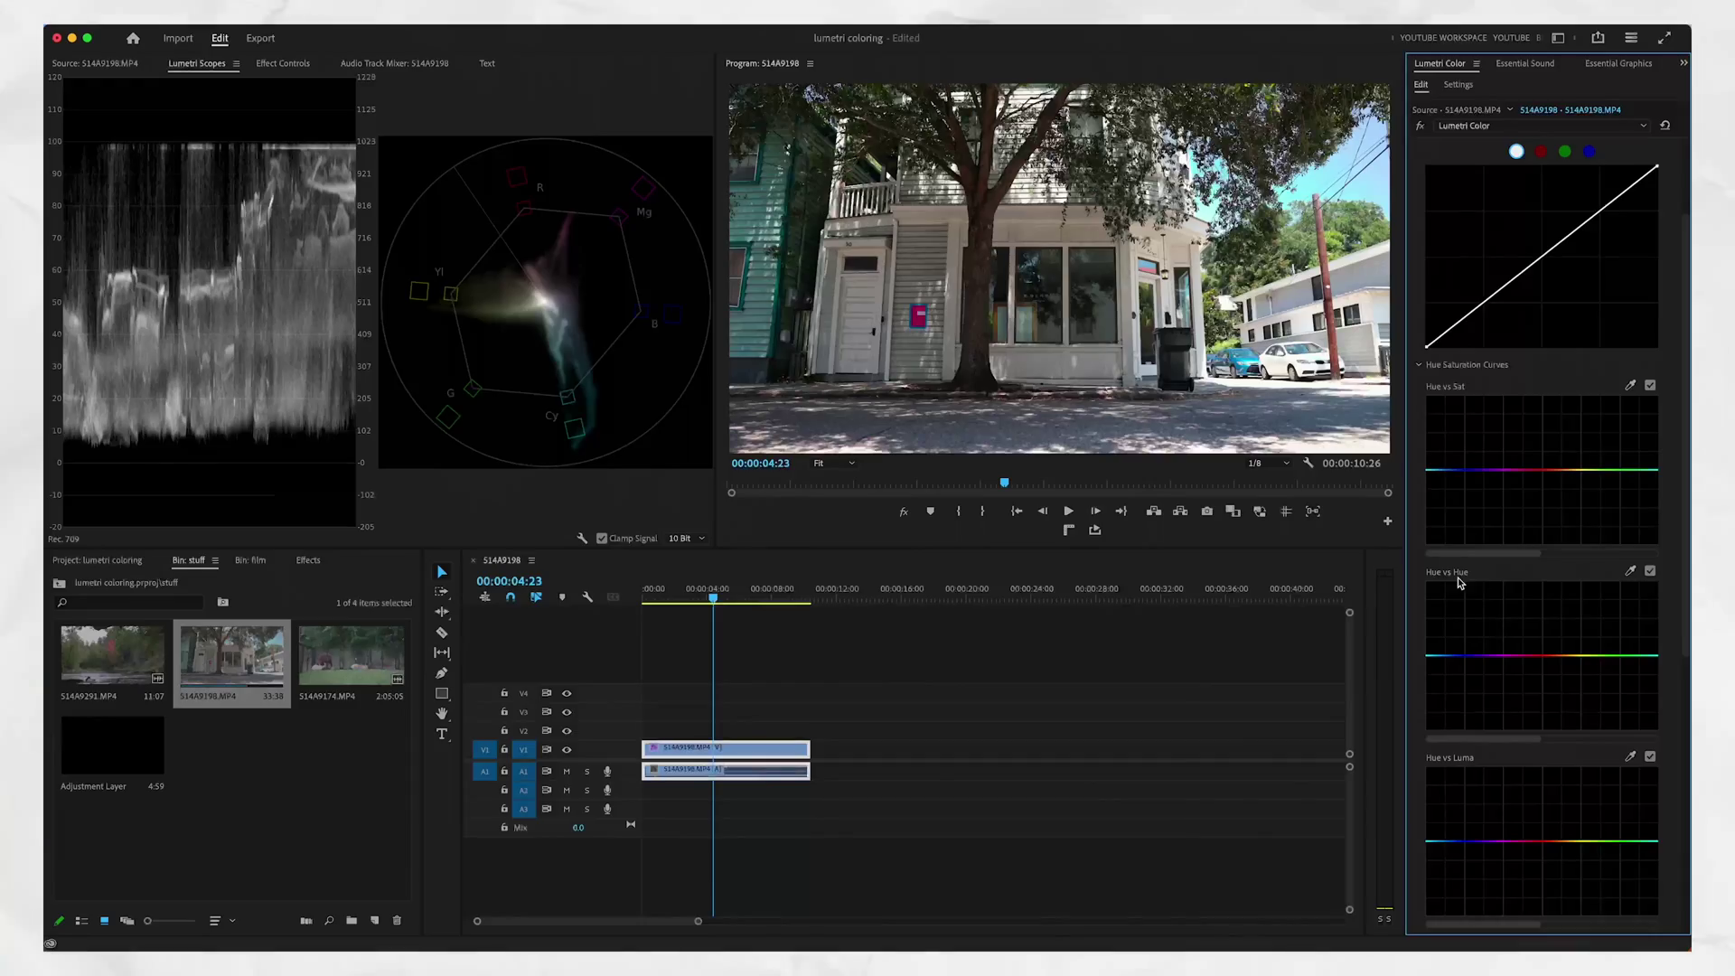
click(1630, 570)
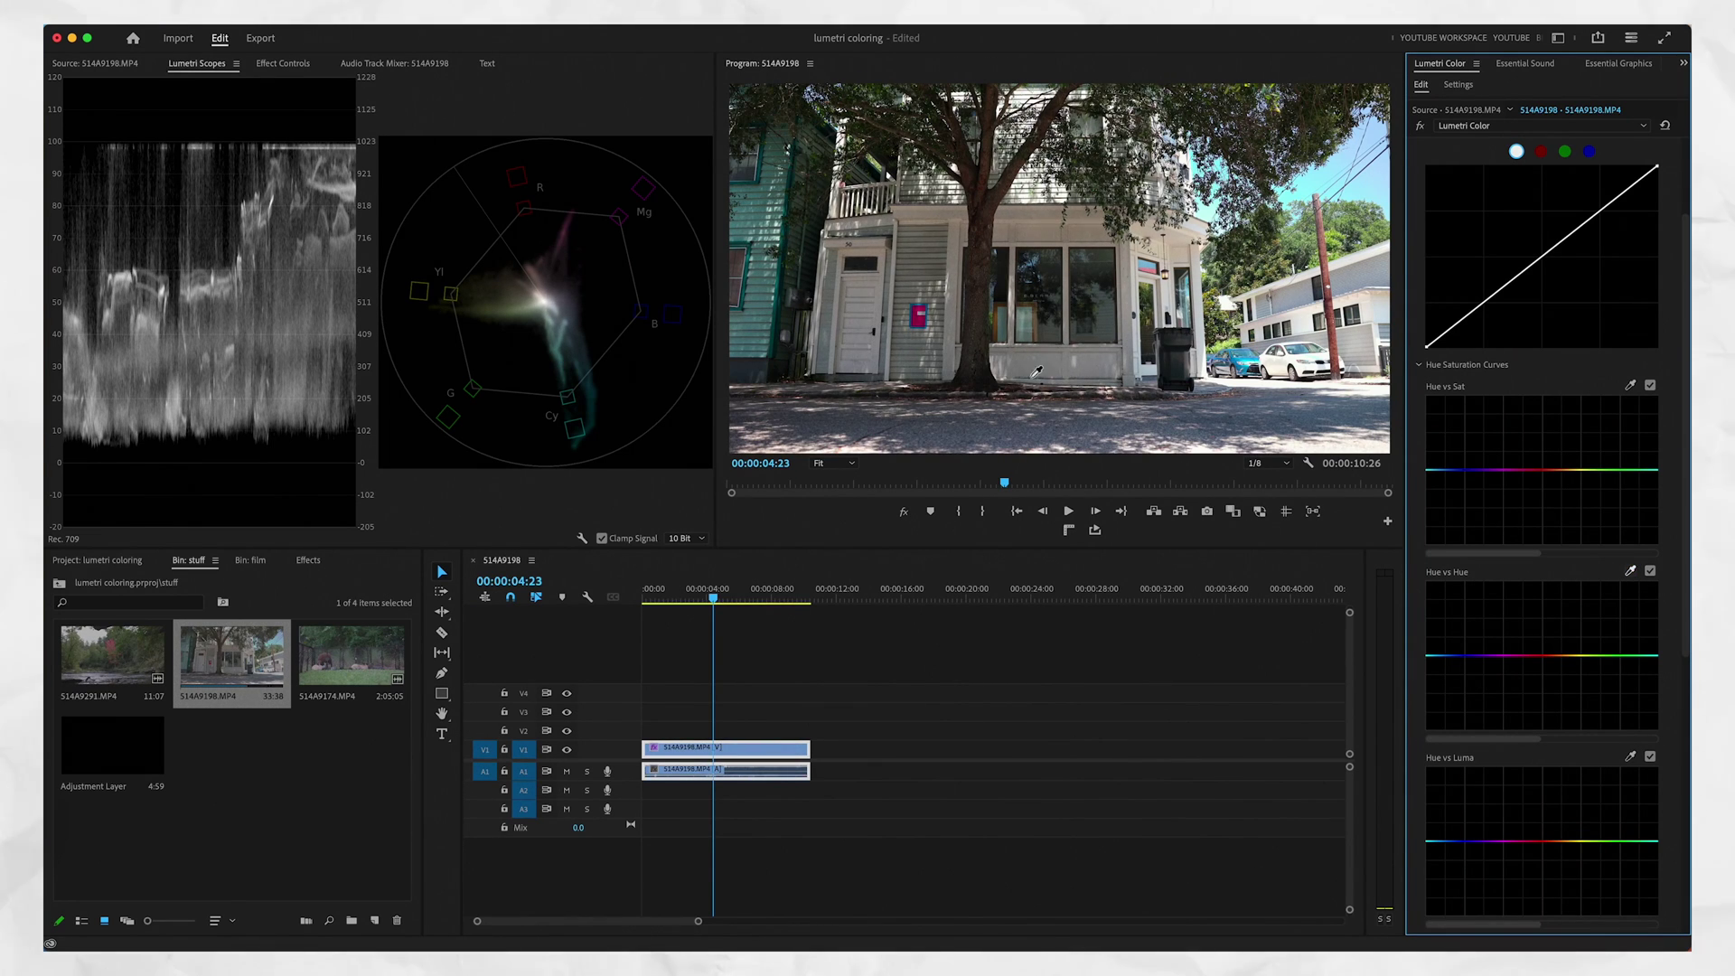
click(928, 316)
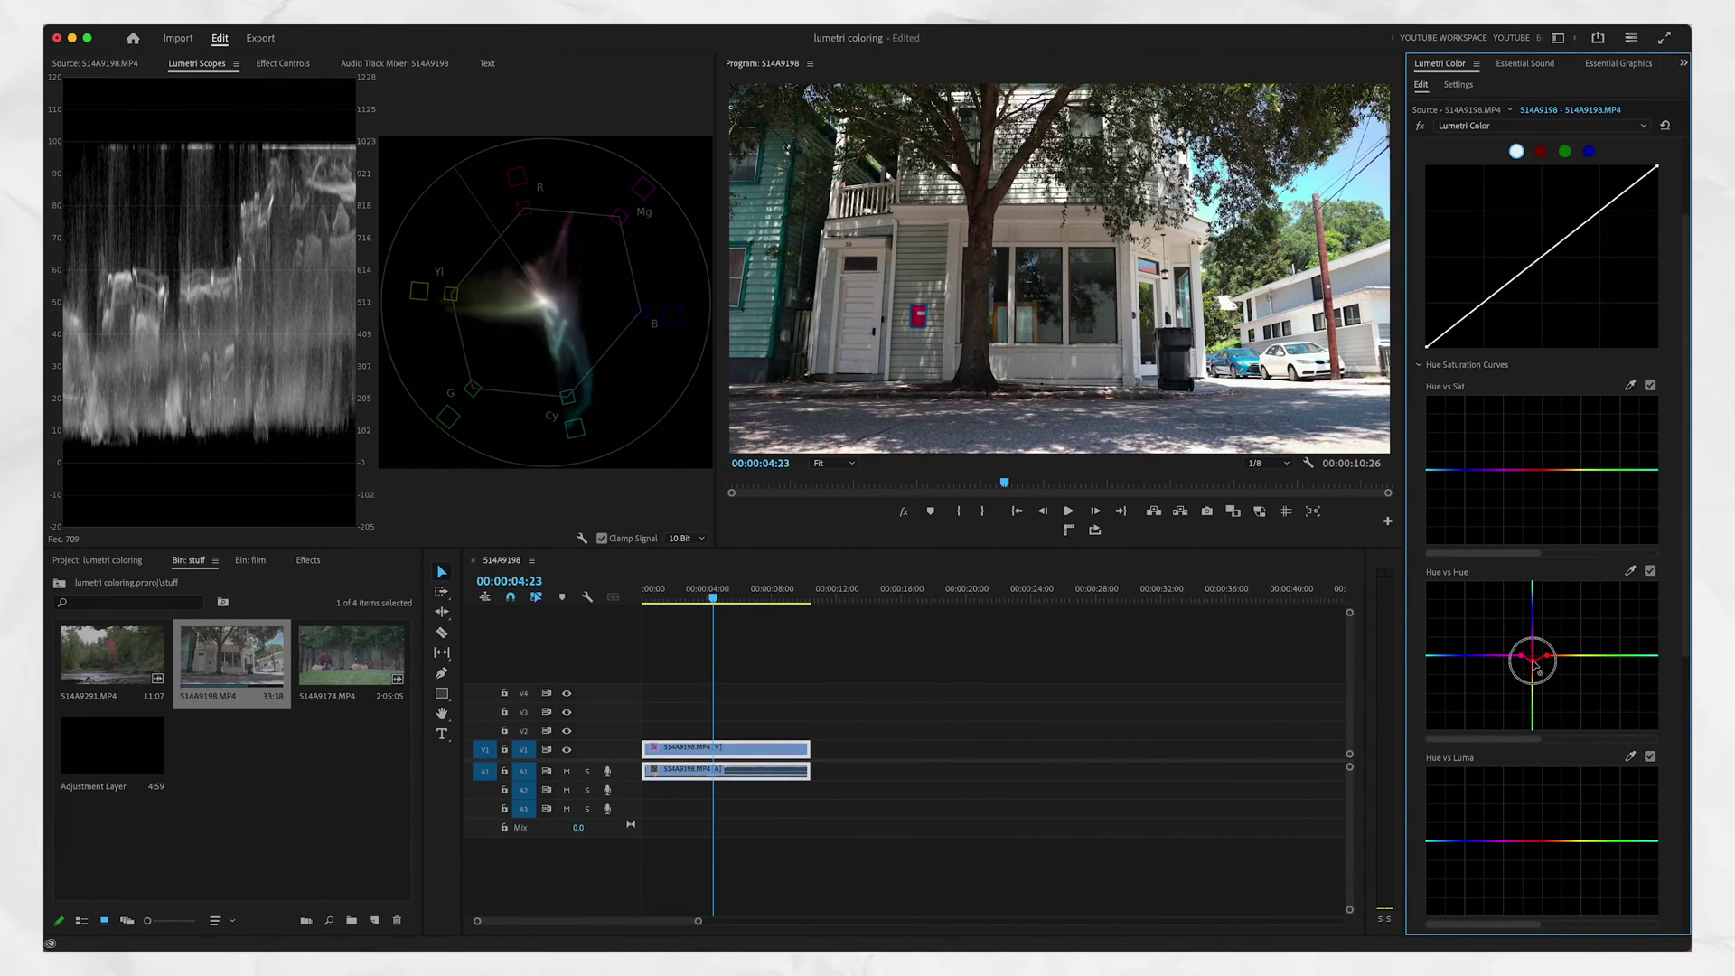
drag(1534, 662, 1533, 667)
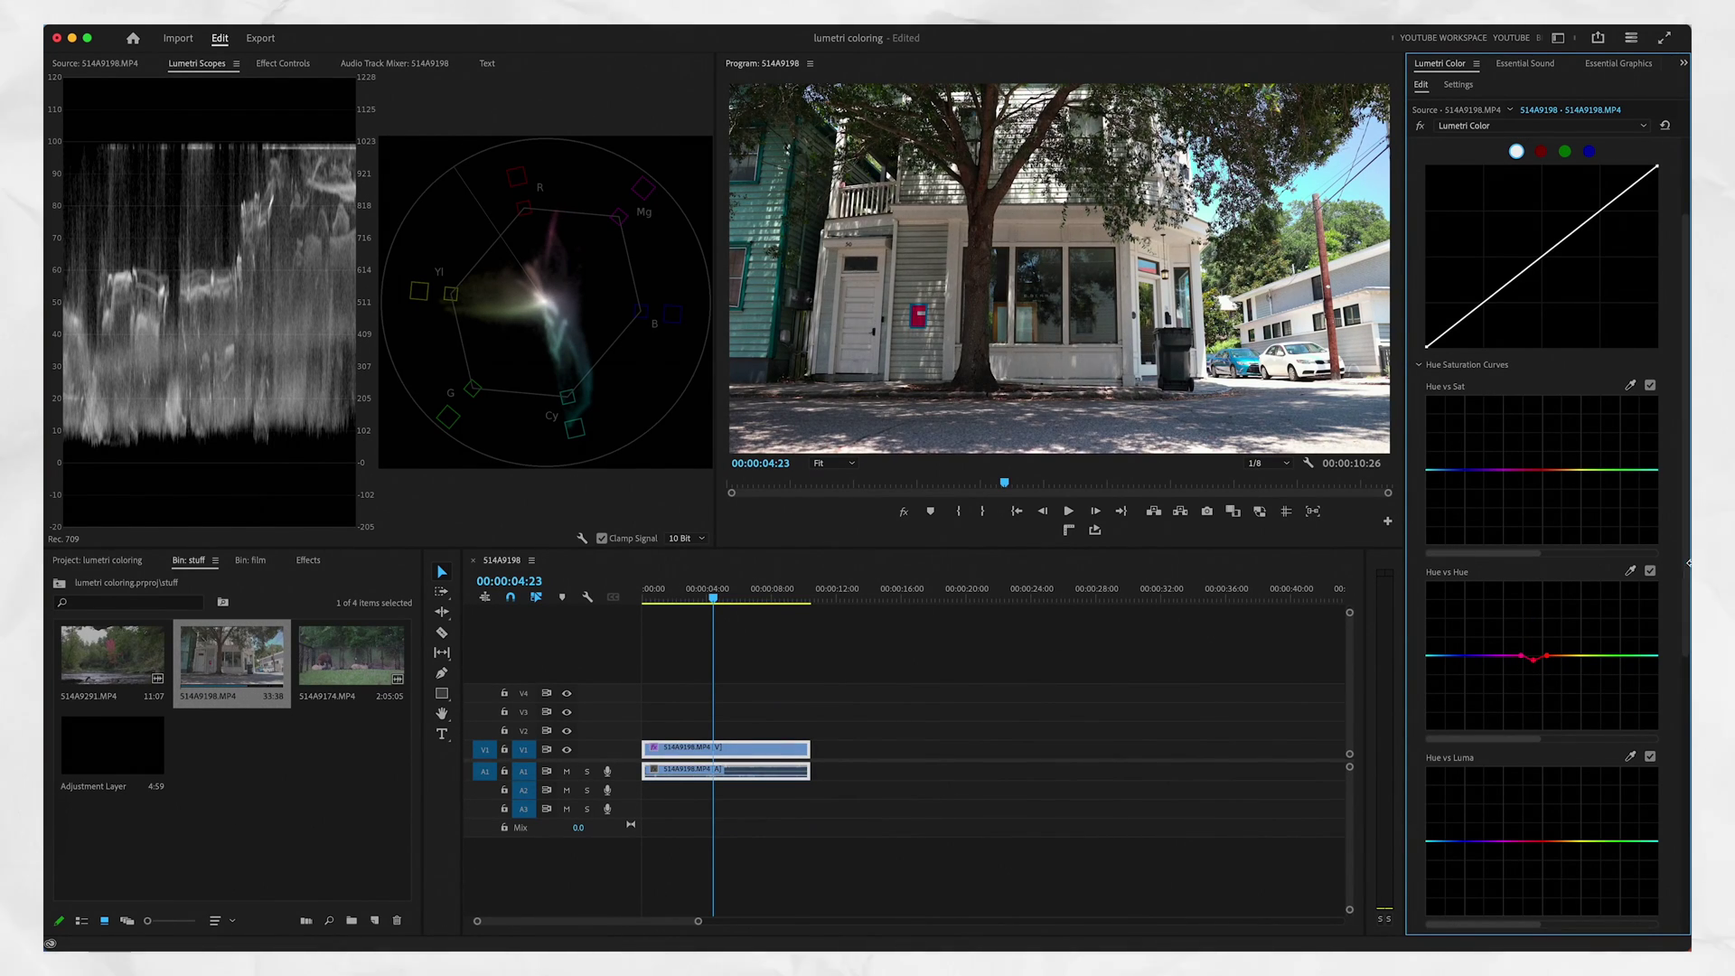
click(1651, 571)
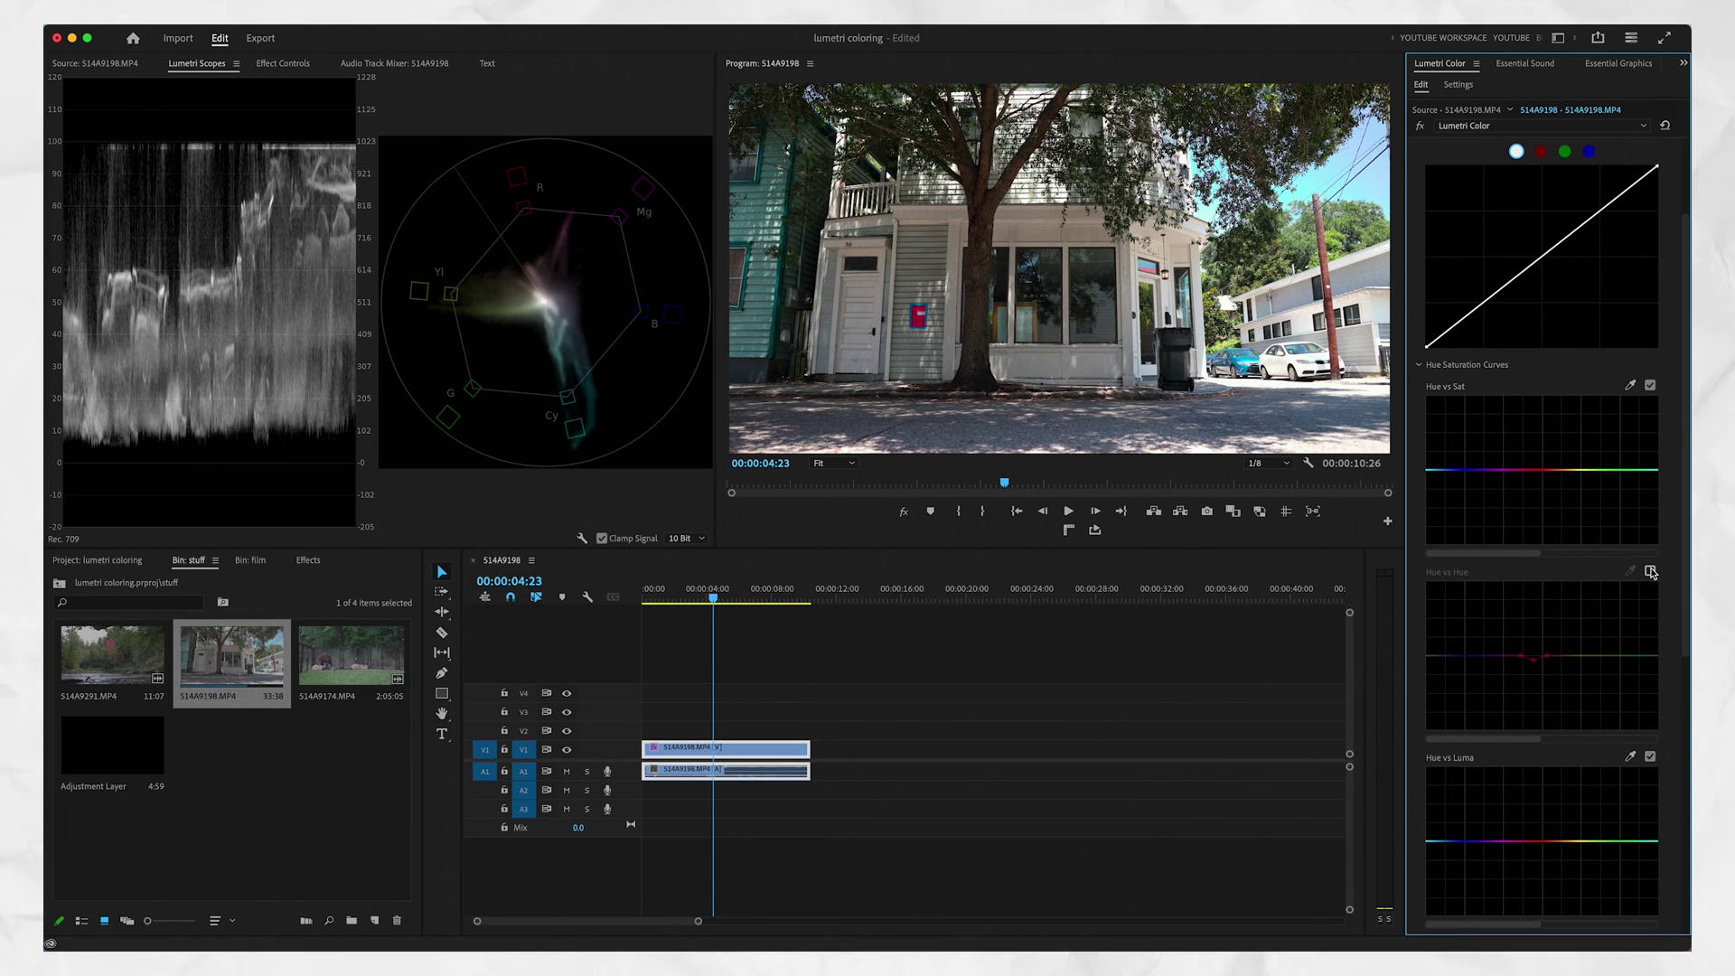
click(1651, 571)
scroll(1533, 330, up, 5)
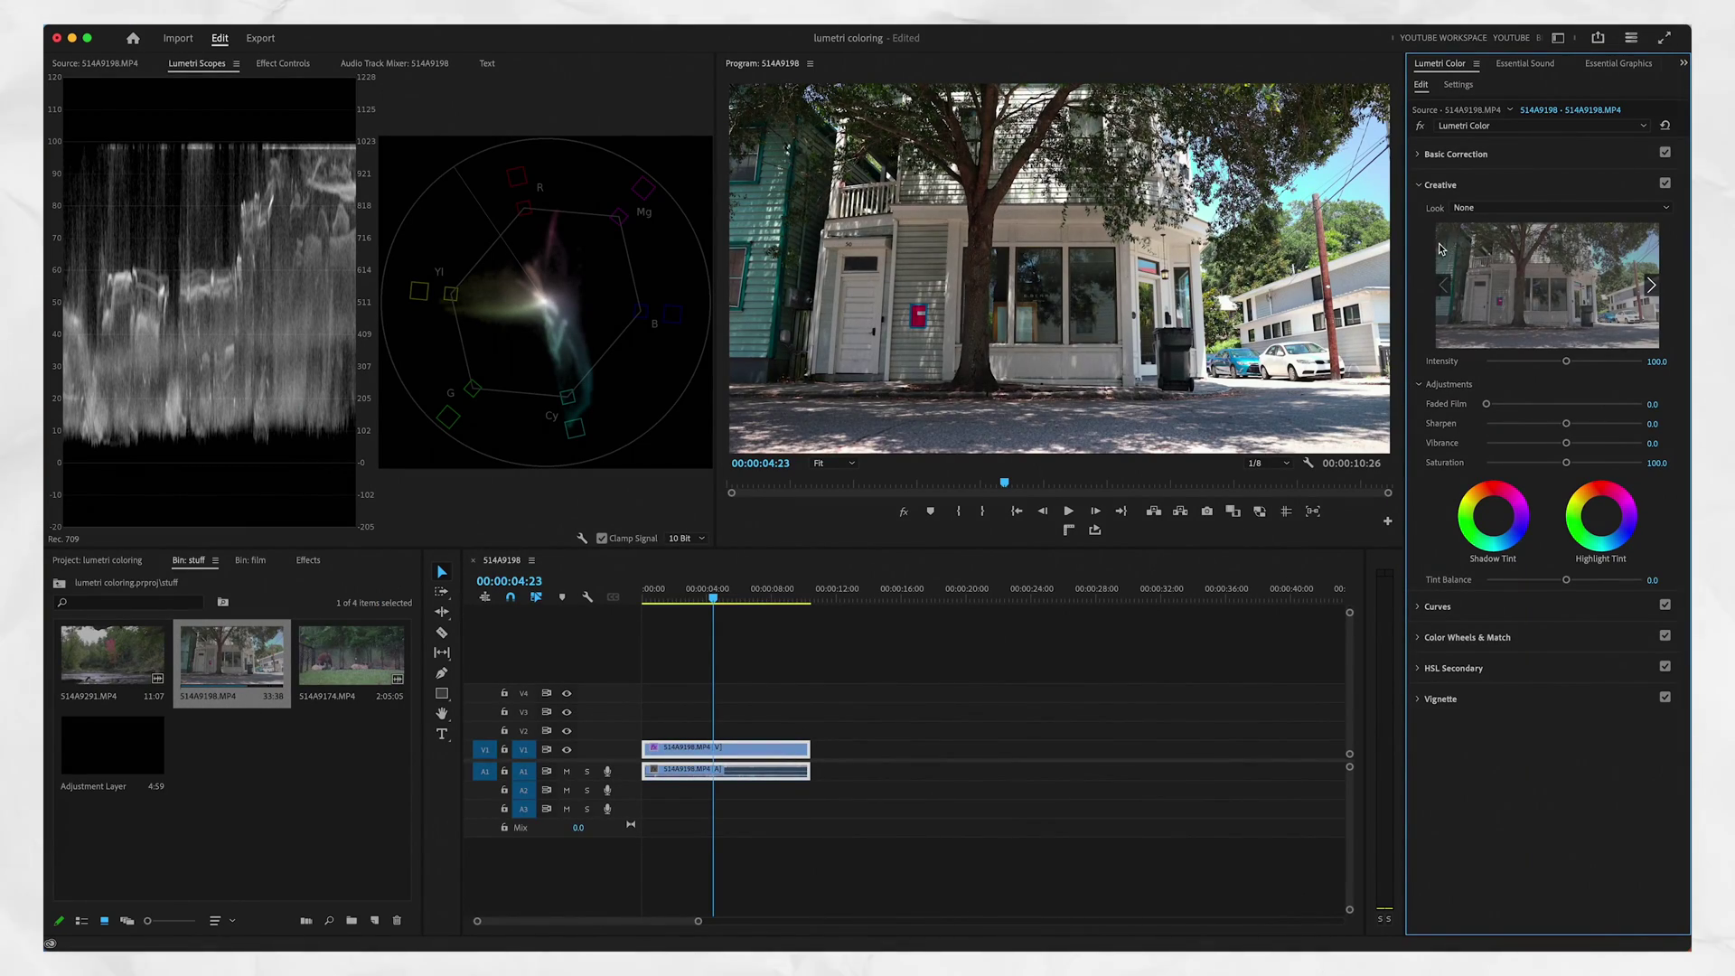
Expand the Color Wheels & Match adjustments for the river clip.
click(1508, 638)
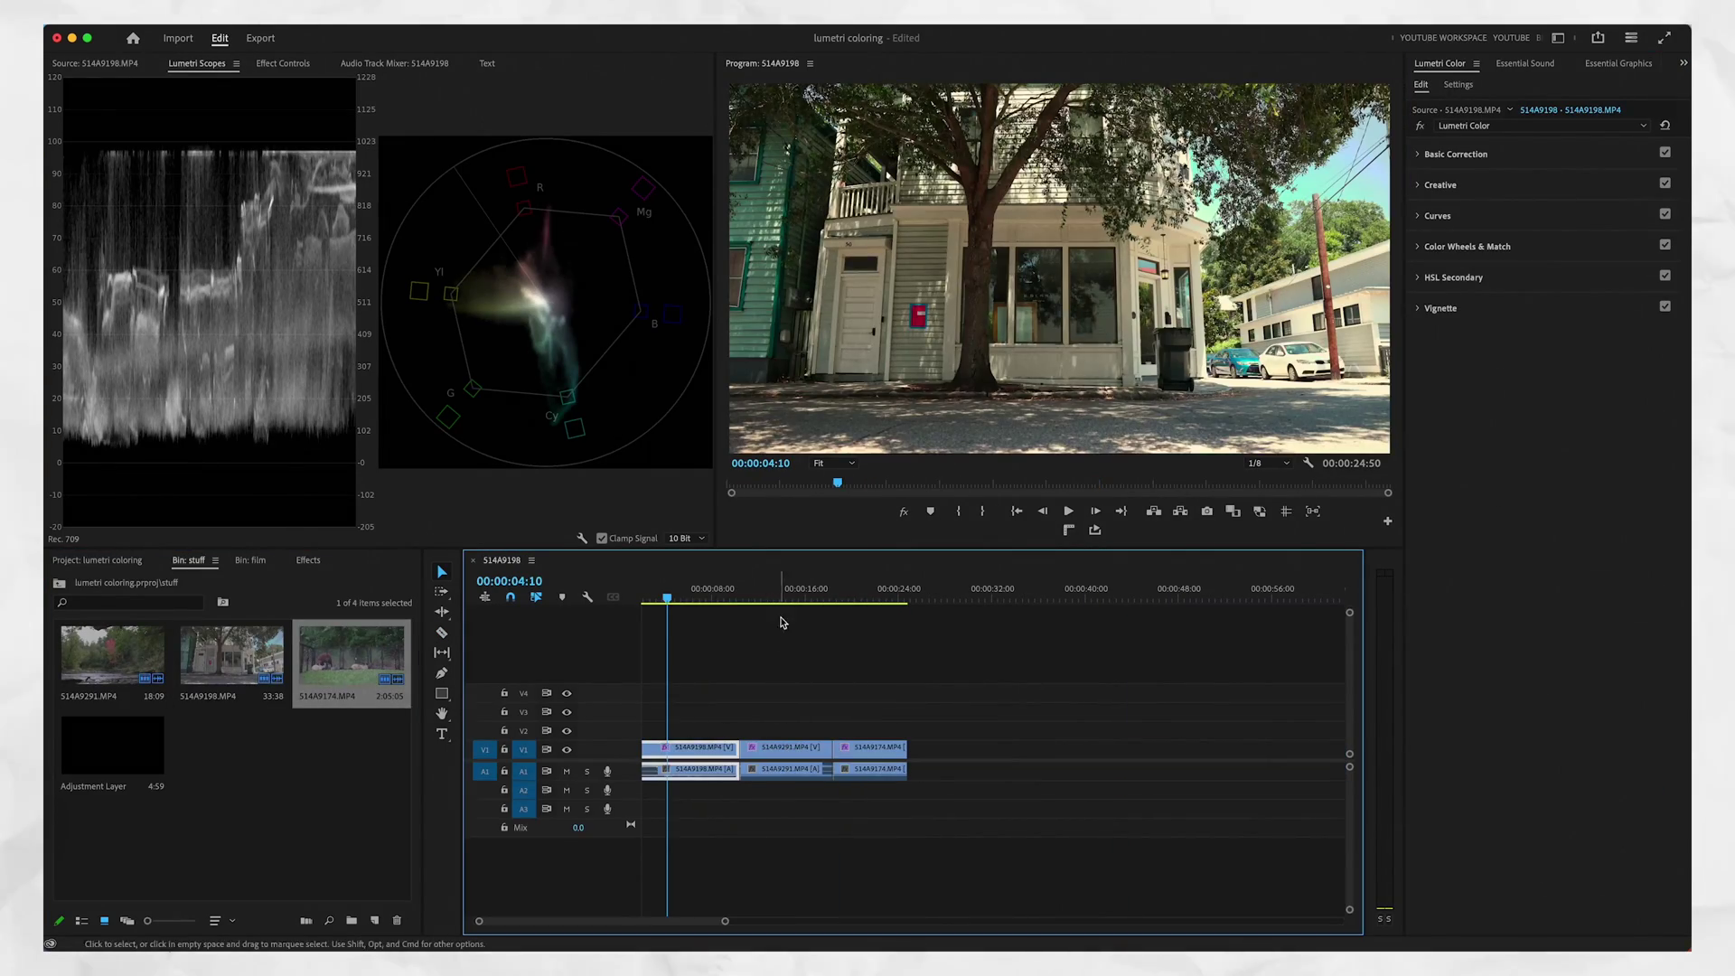
Move onto river clip S14A9291 and toggle its Lumetri grade off and on to compare.
click(783, 592)
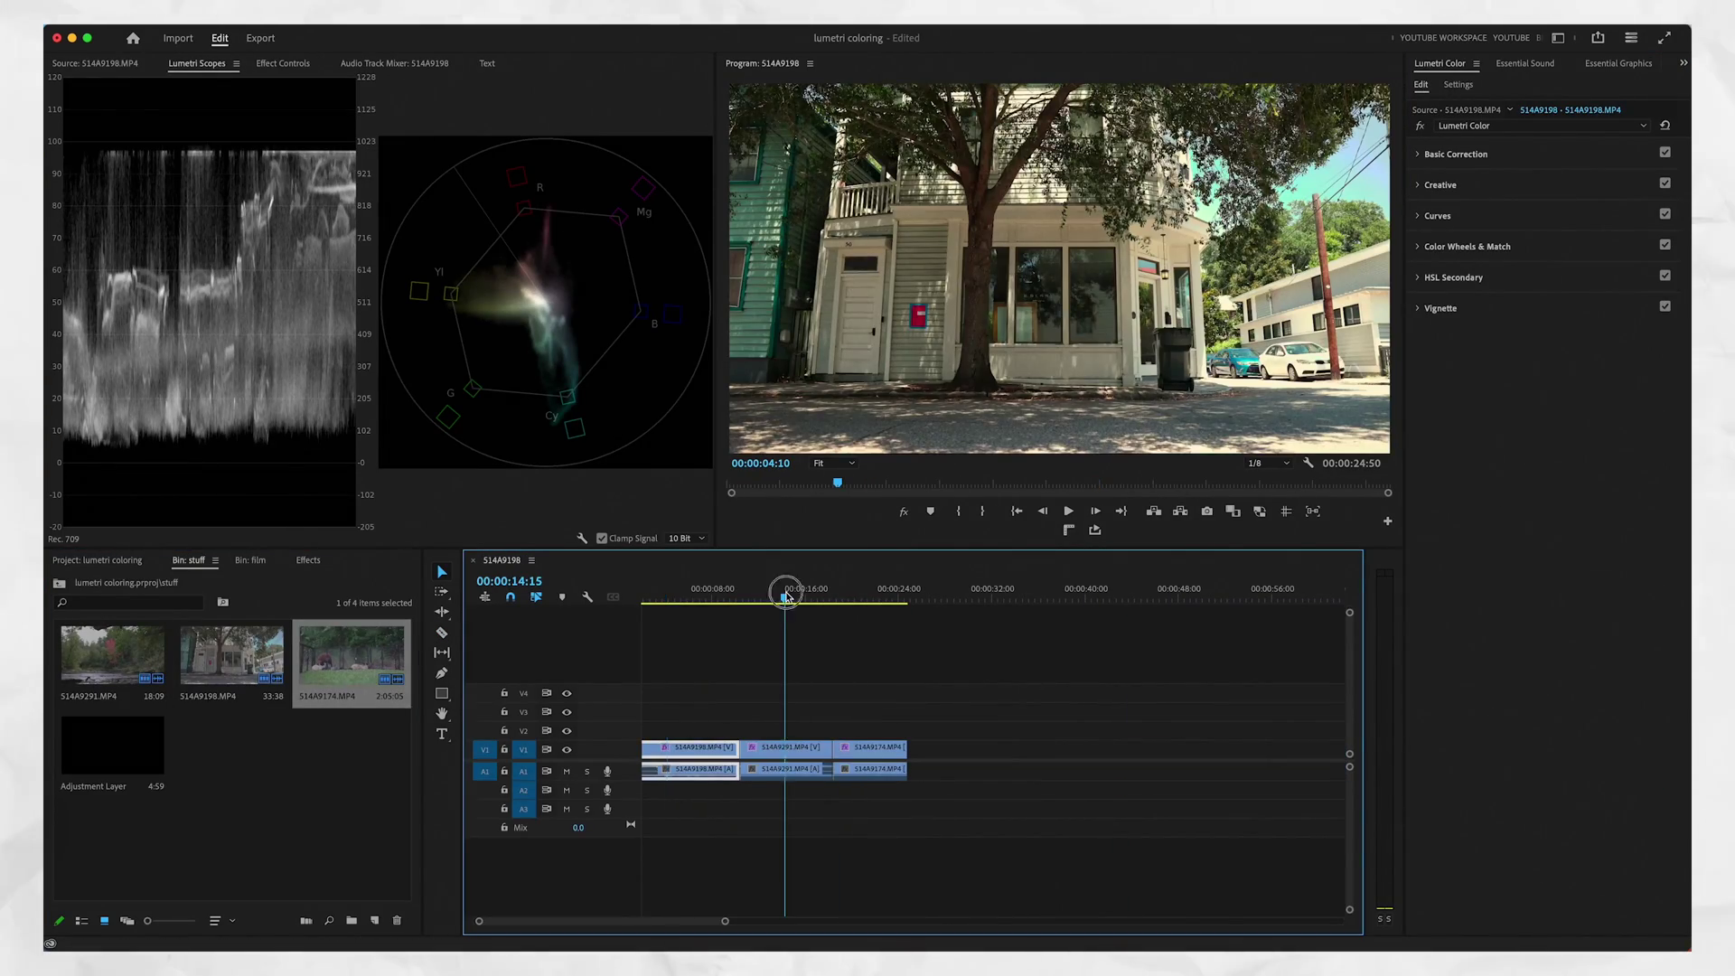
click(1420, 126)
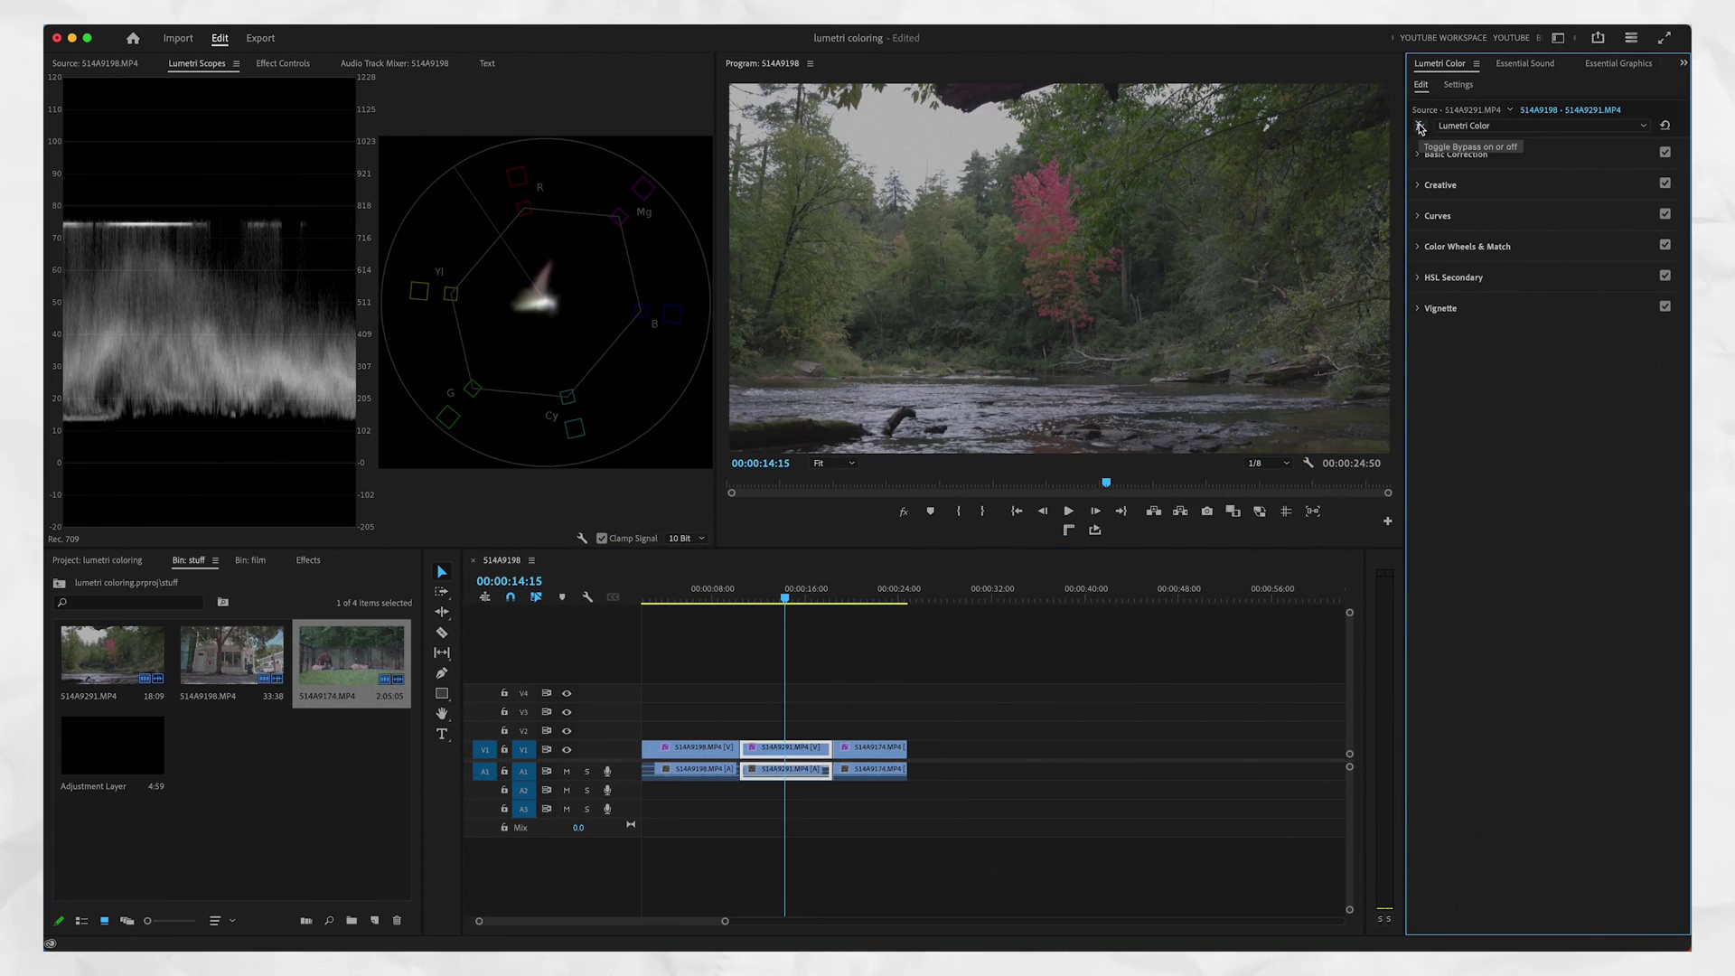
click(1421, 127)
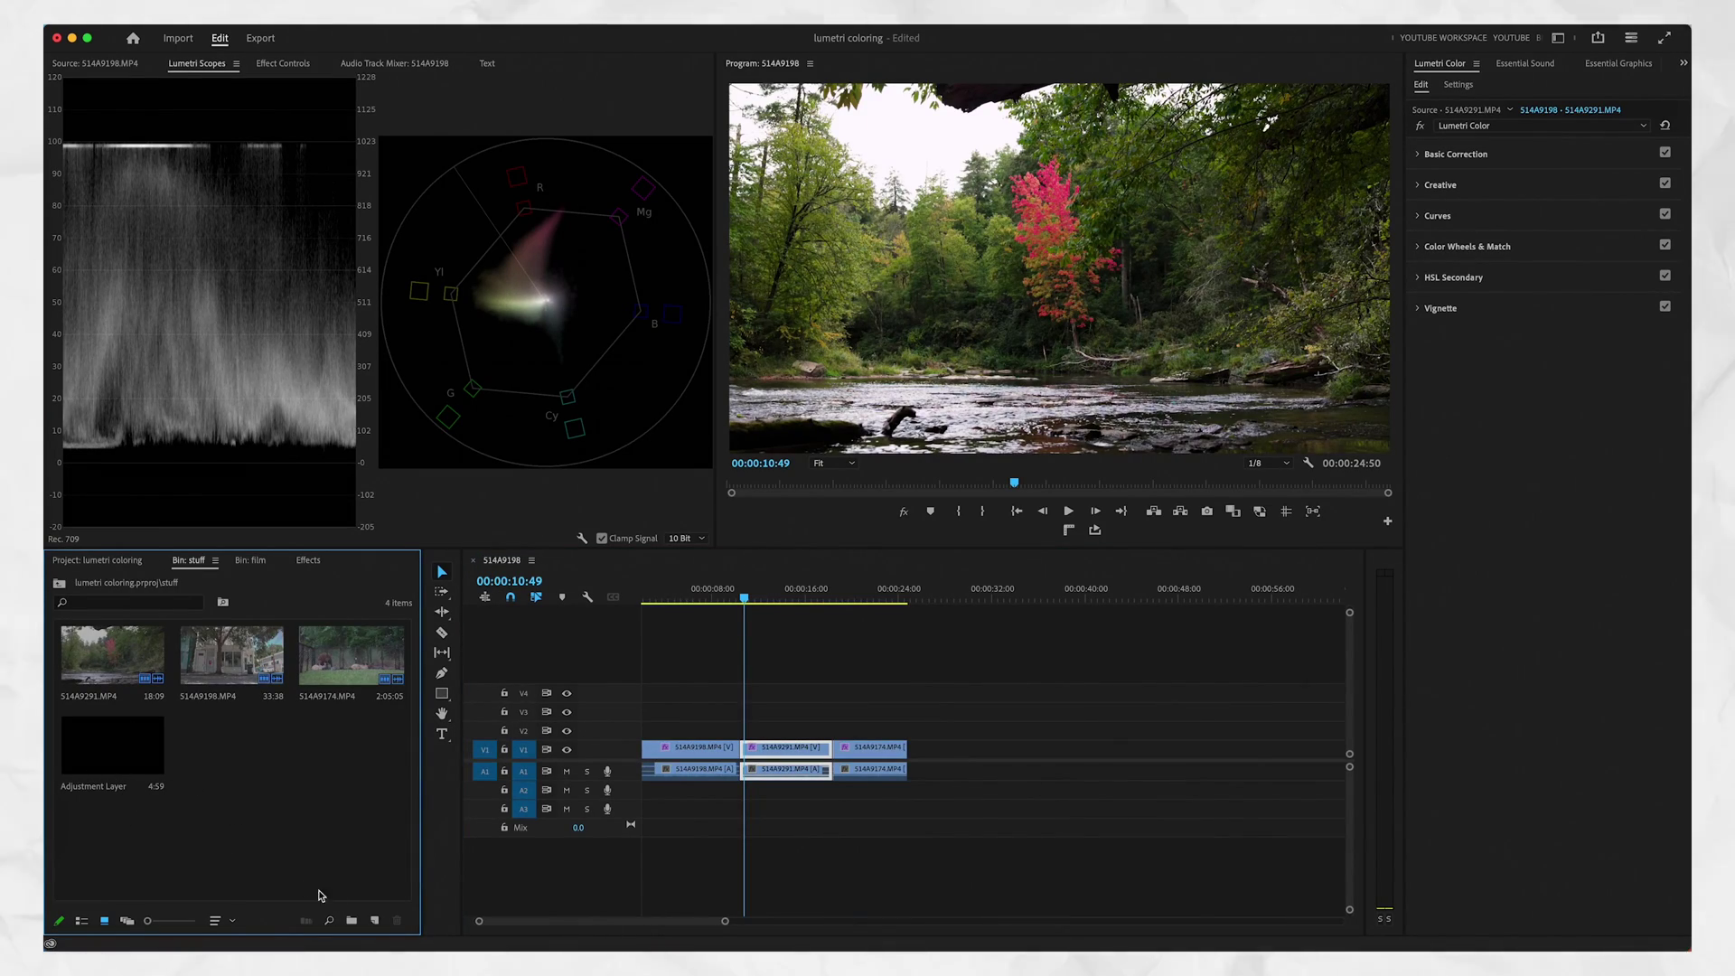
Create an Adjustment Layer, stretch it over all three clips, and lock the footage tracks.
click(378, 920)
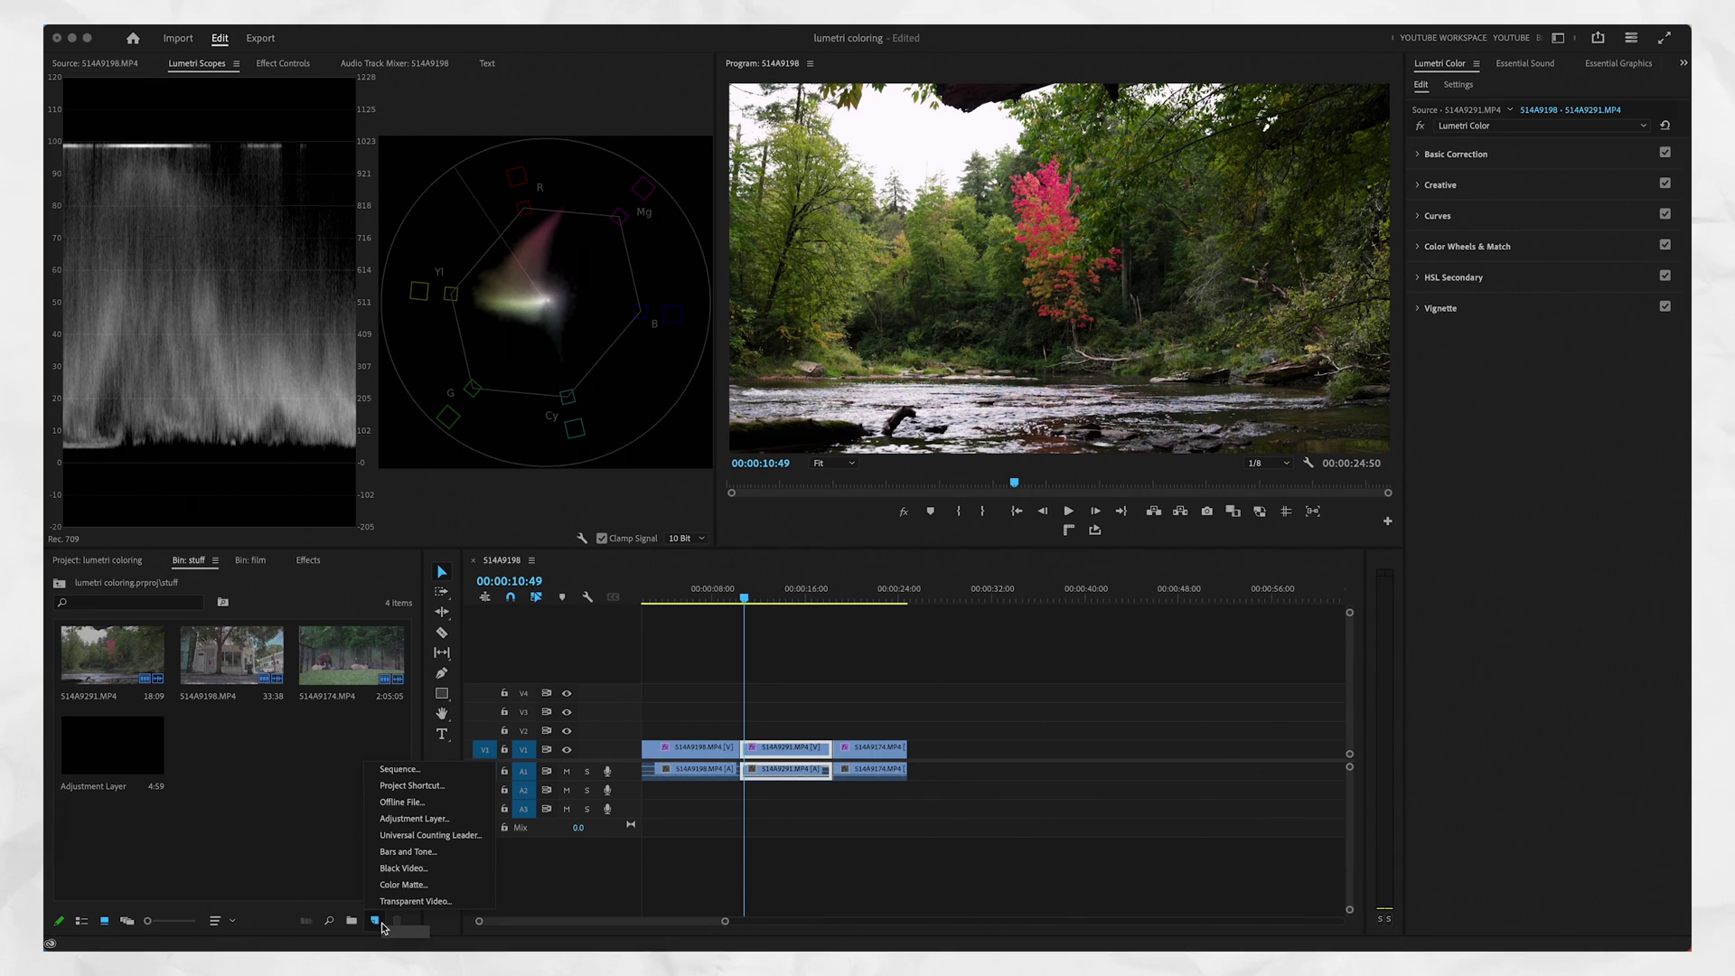
click(423, 822)
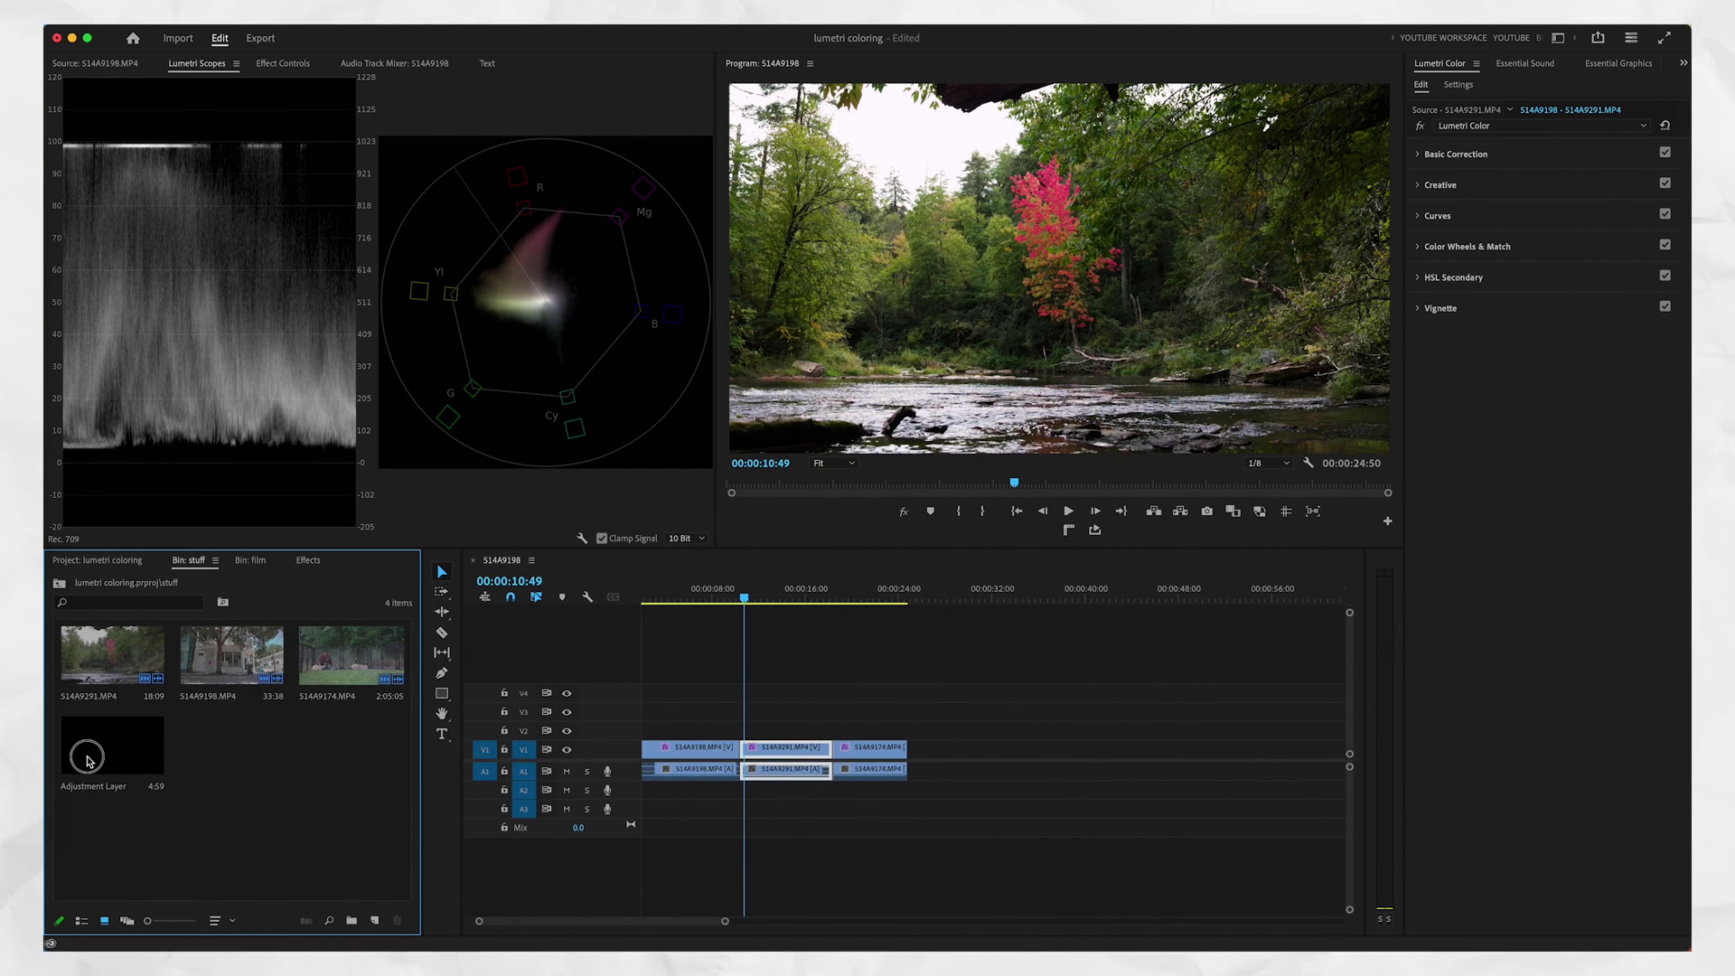
drag(87, 759, 929, 733)
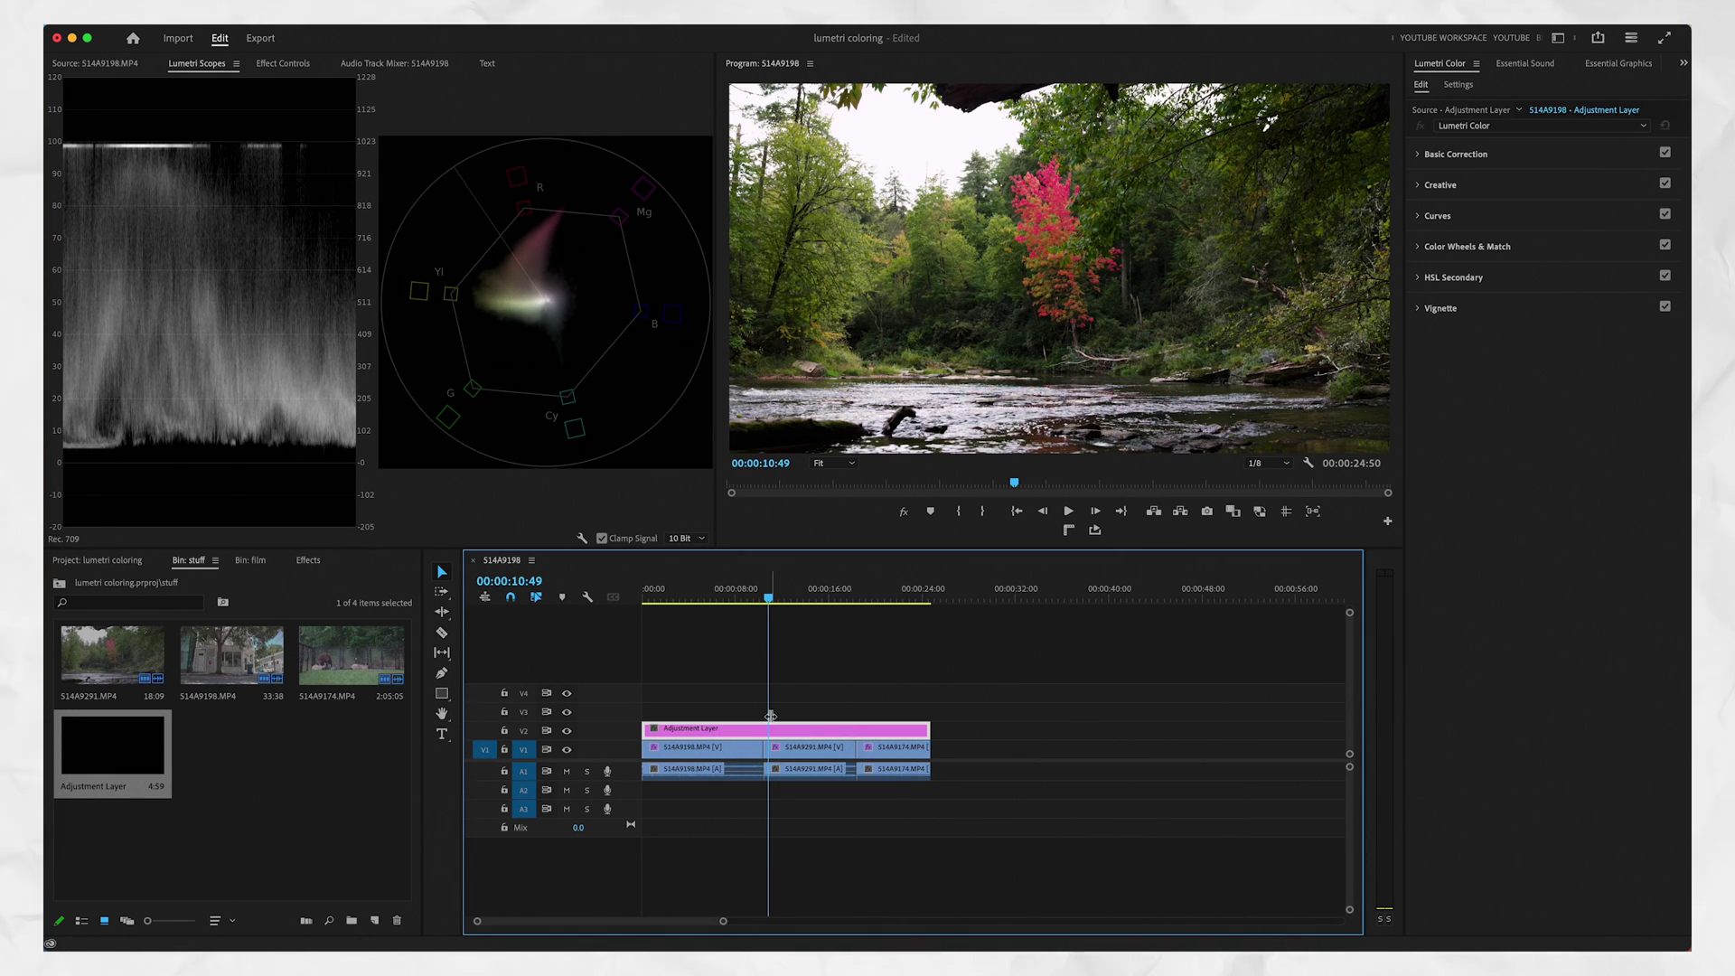
click(504, 771)
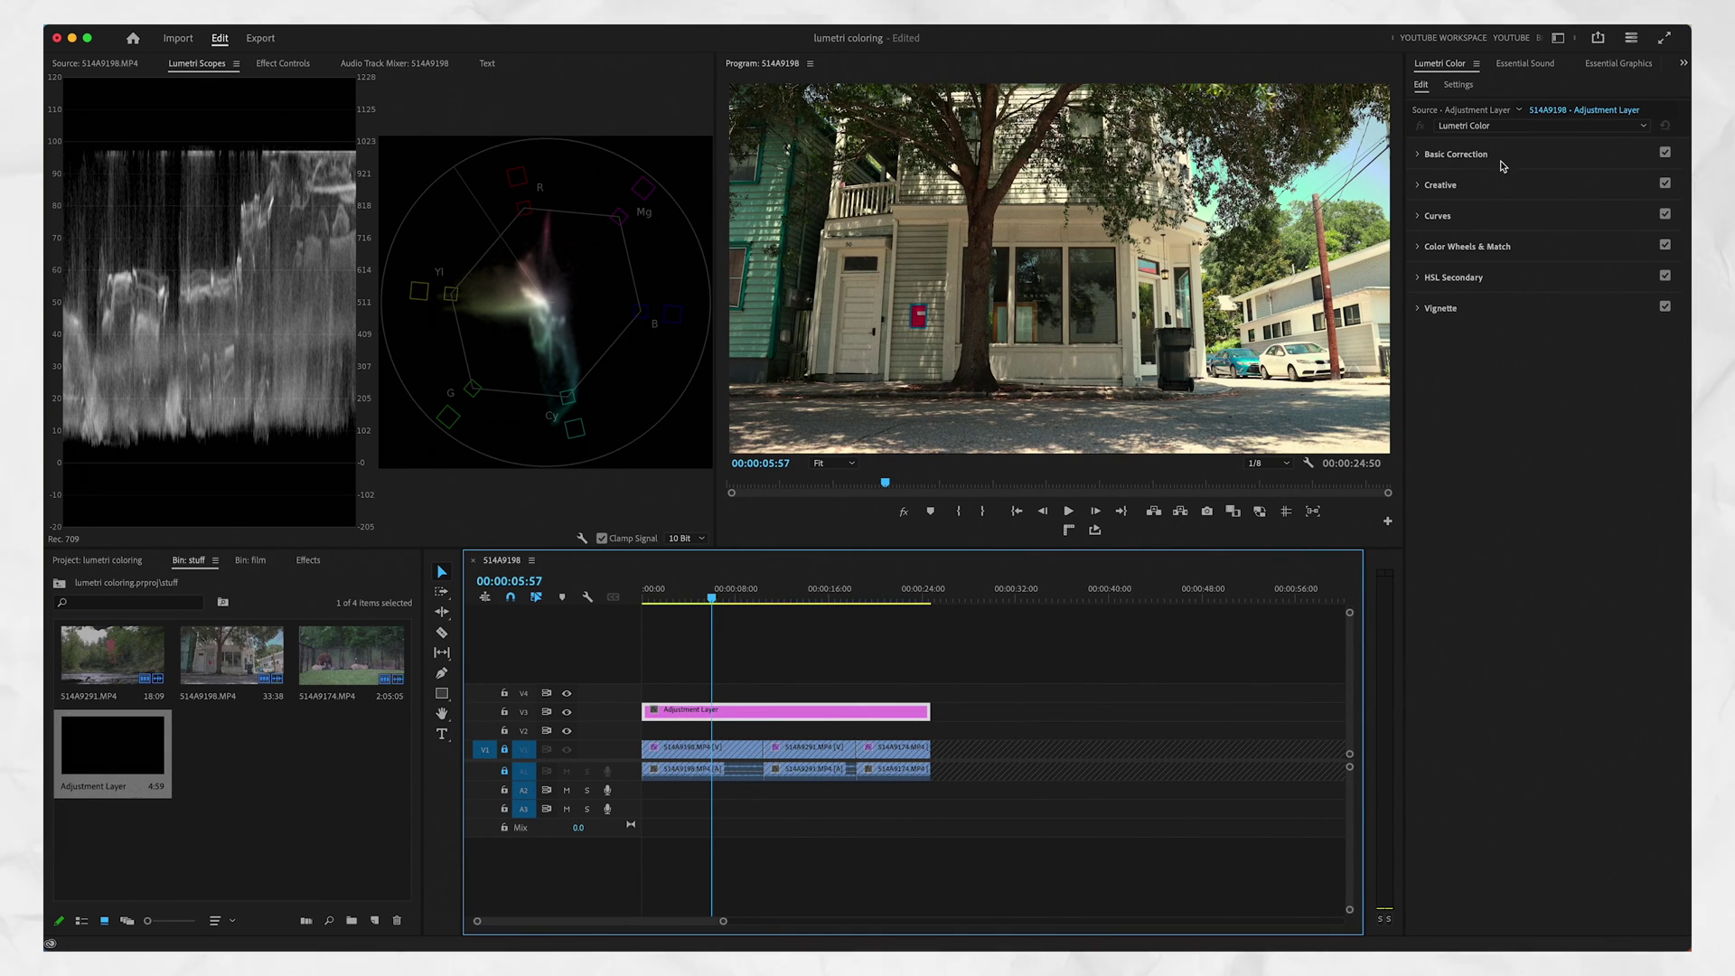
Try the adjustment layer's midtone, shadow and highlight colour wheels, comparing the midtone tint on and off.
click(1424, 252)
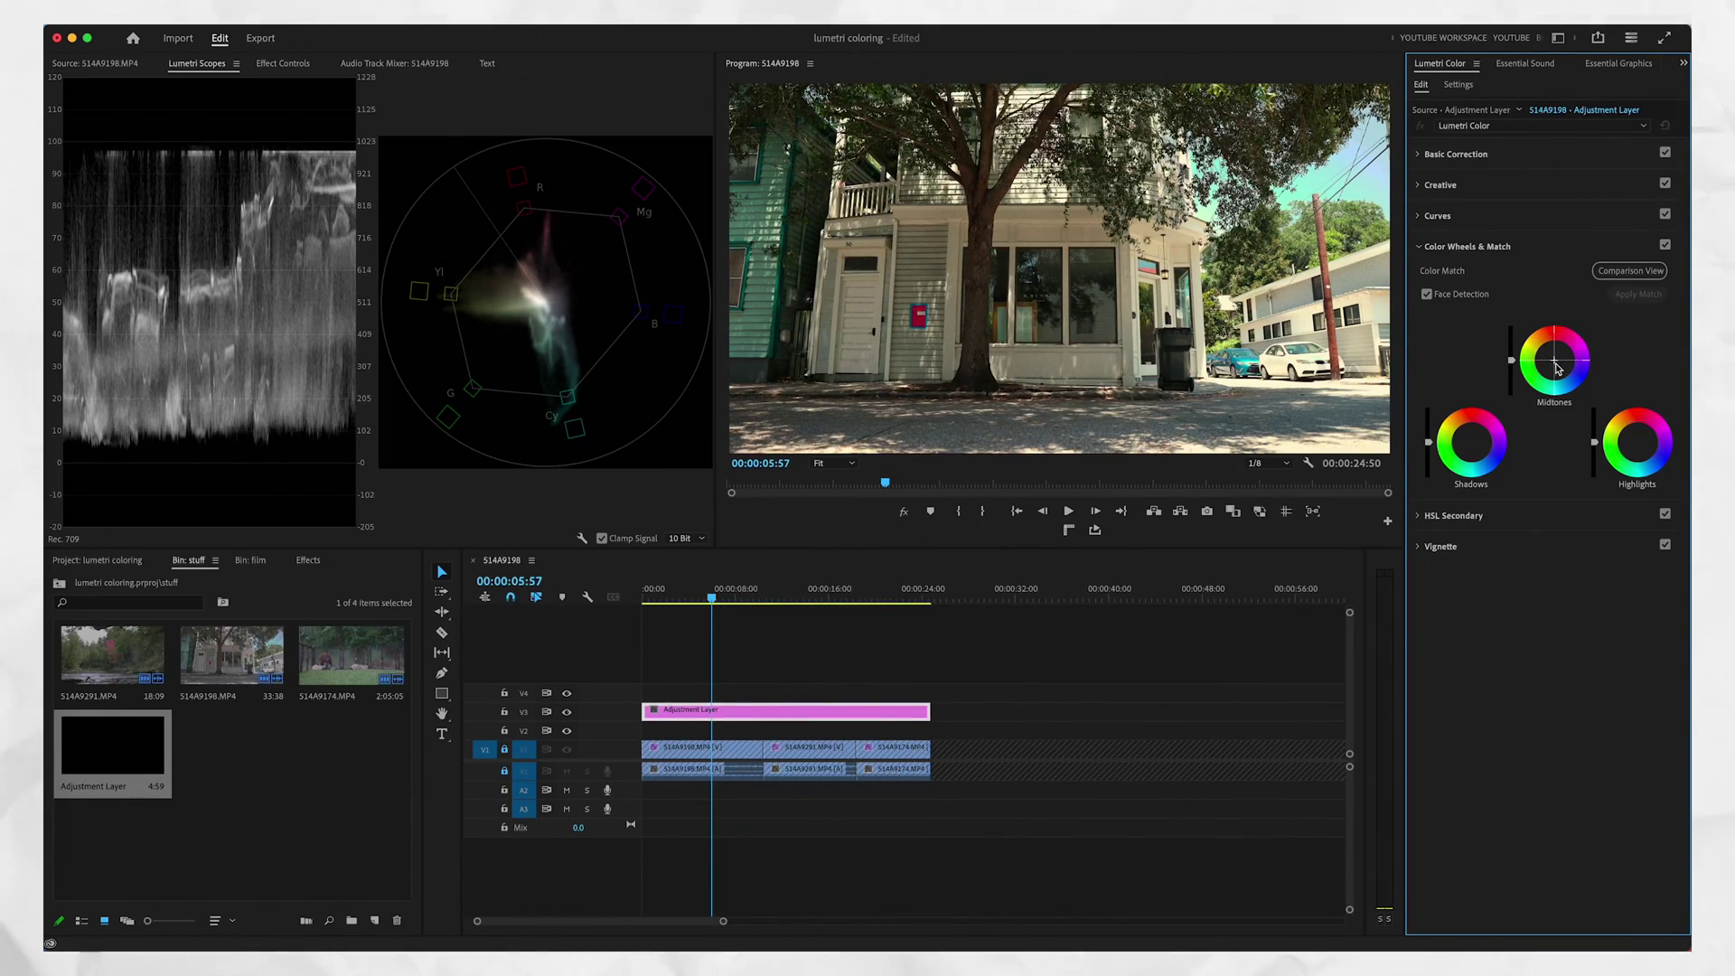
click(1557, 366)
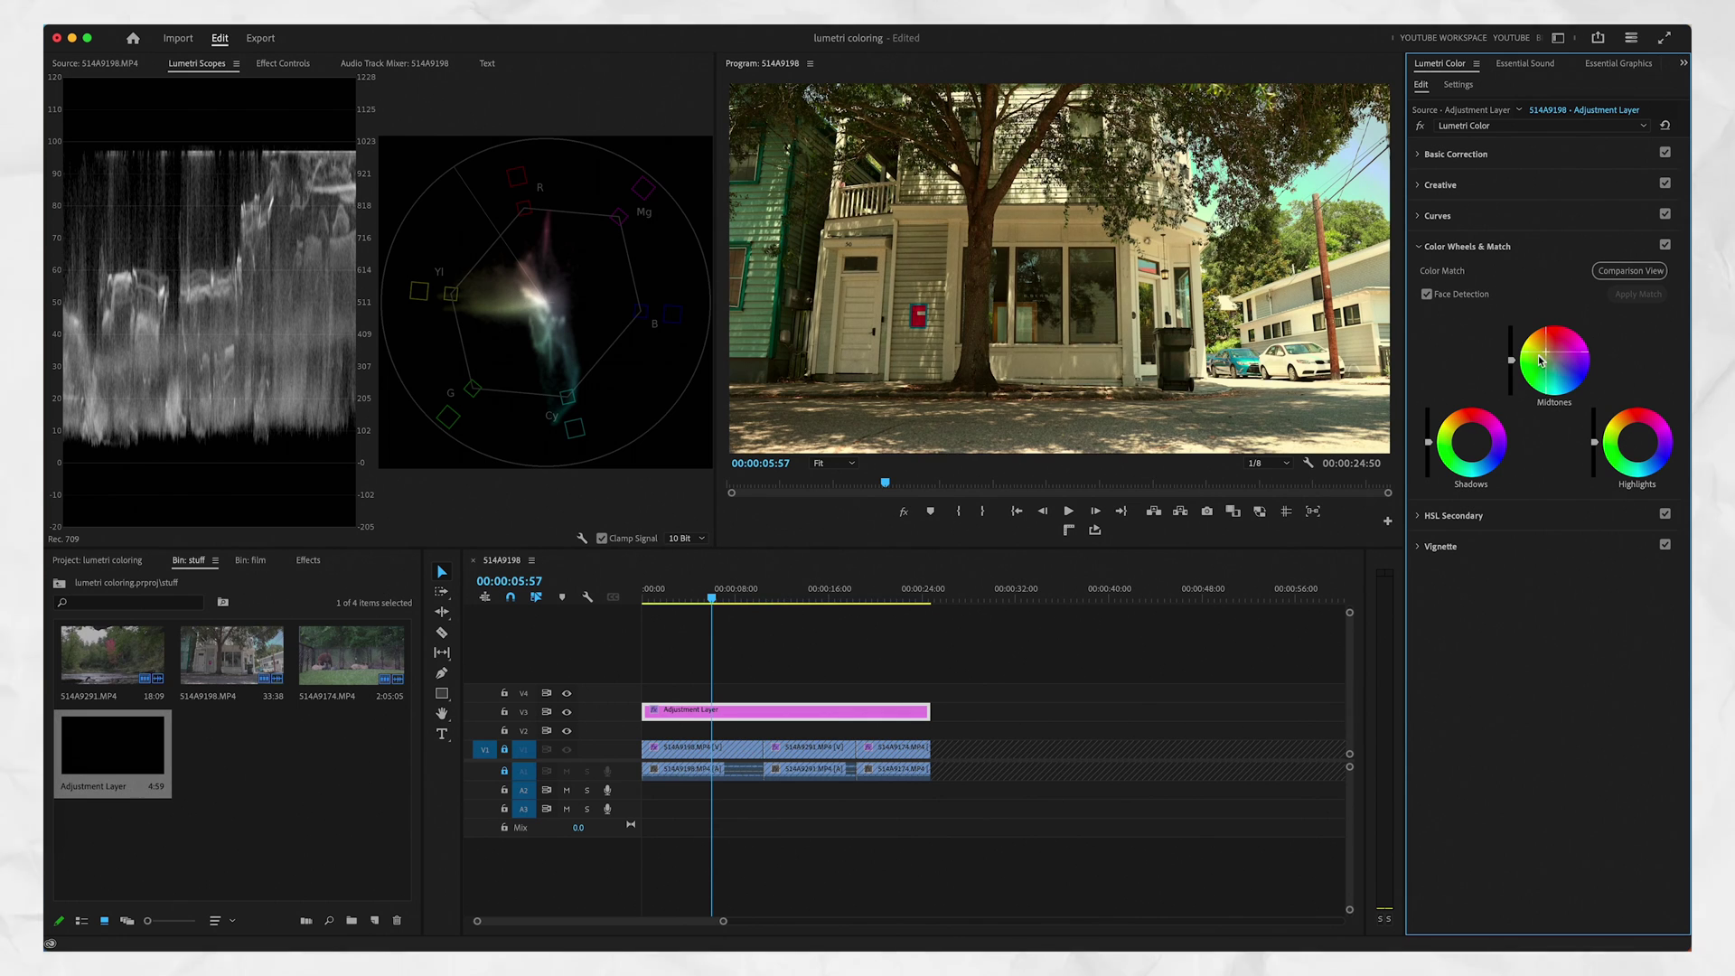
click(1666, 245)
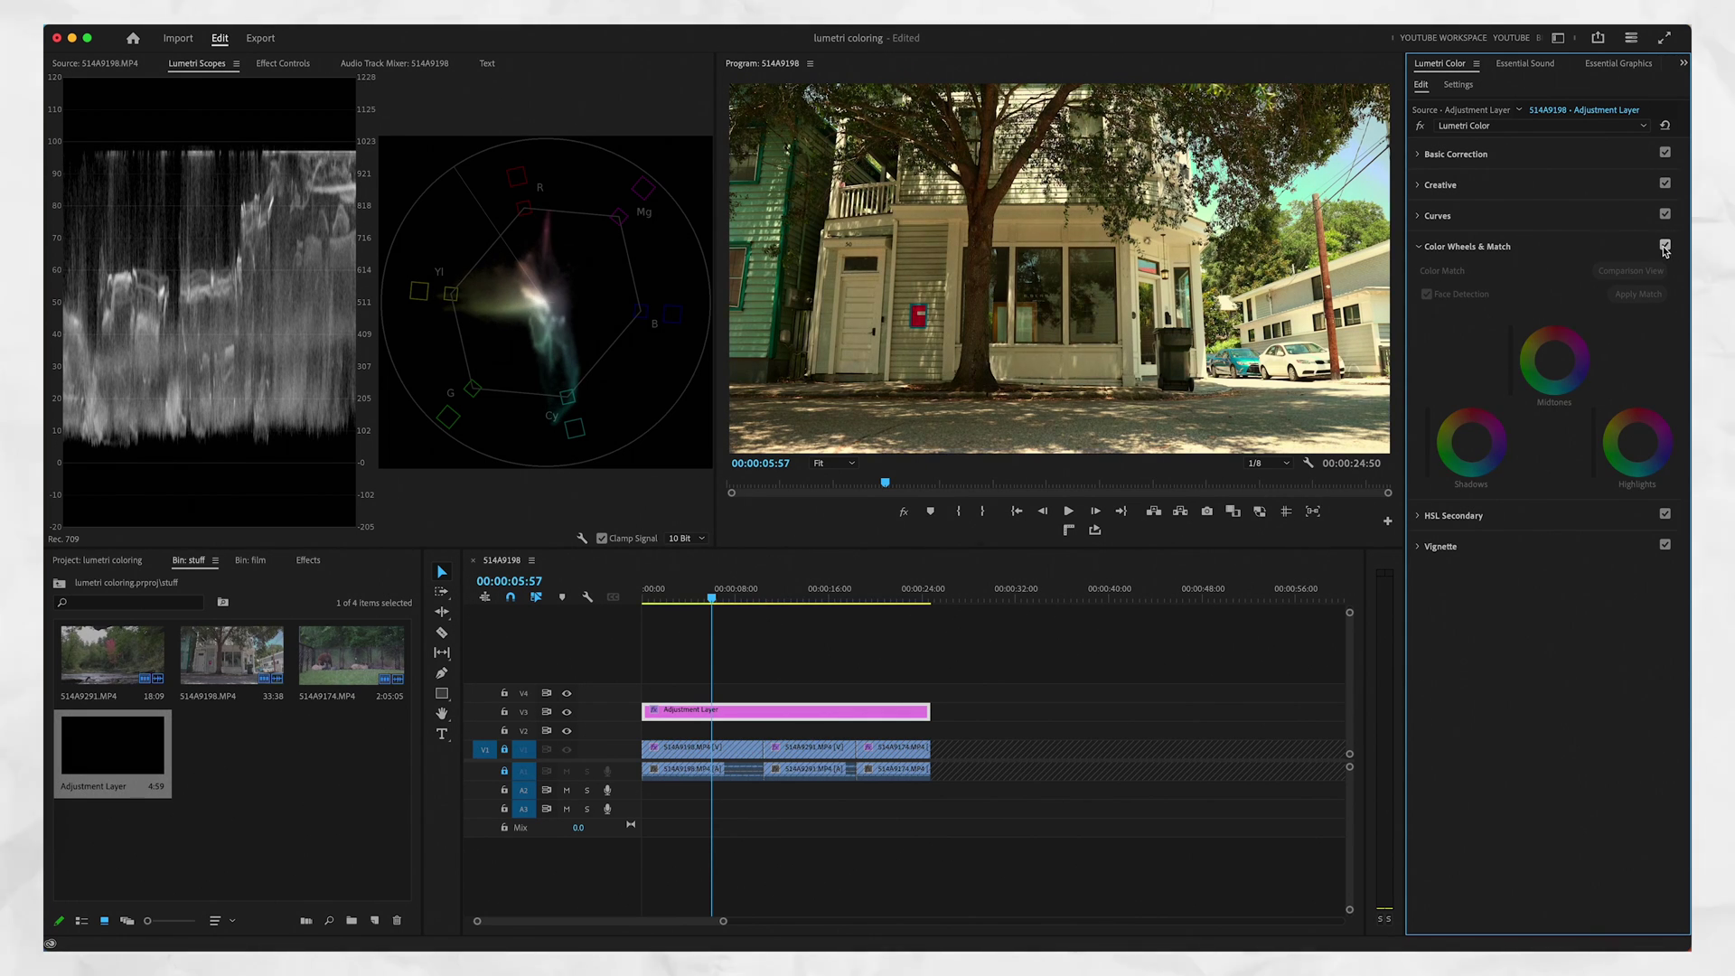
click(1666, 245)
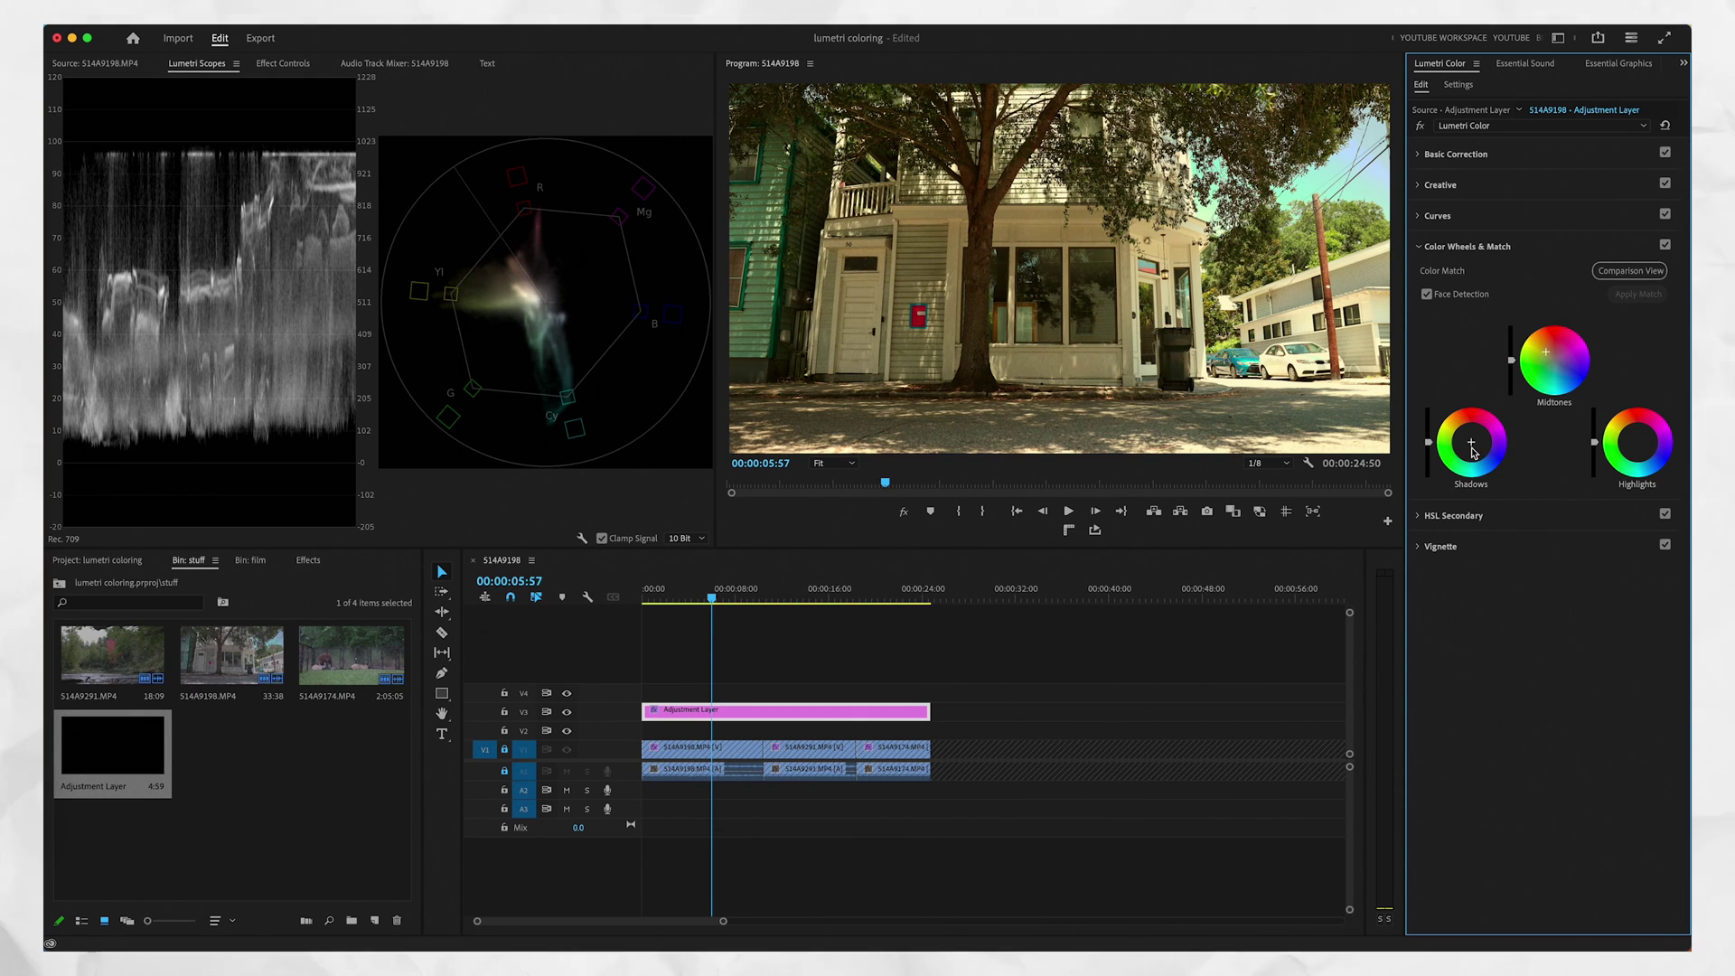
drag(1473, 452, 1472, 448)
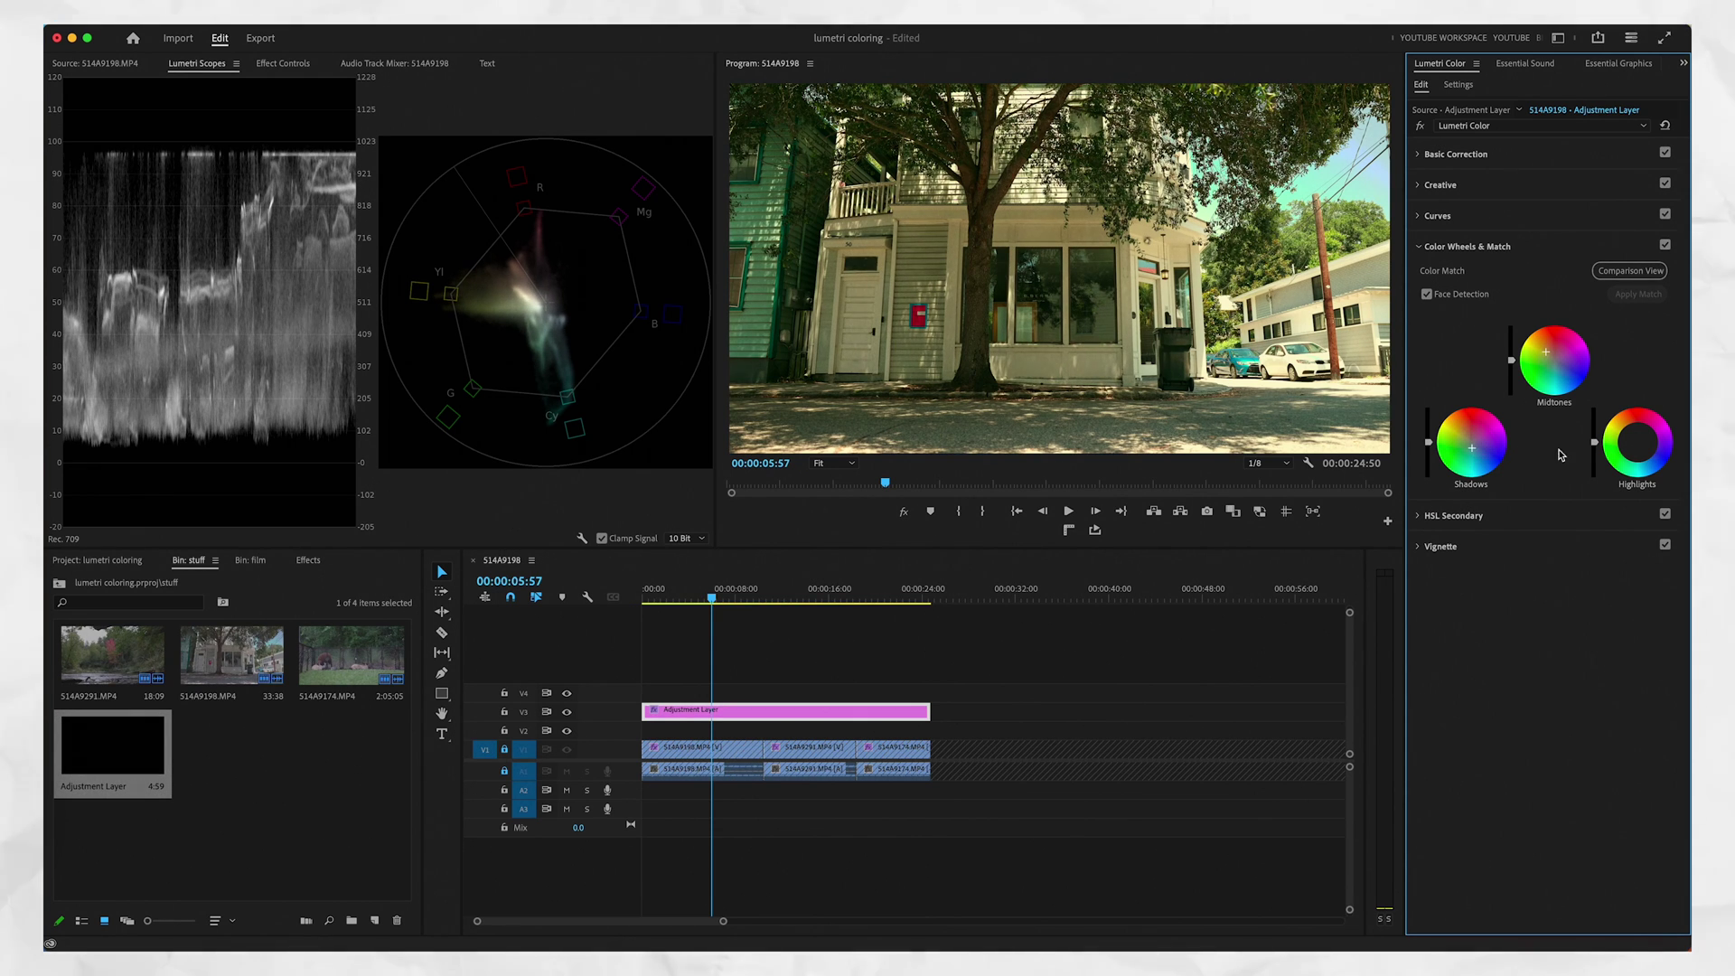
click(1634, 439)
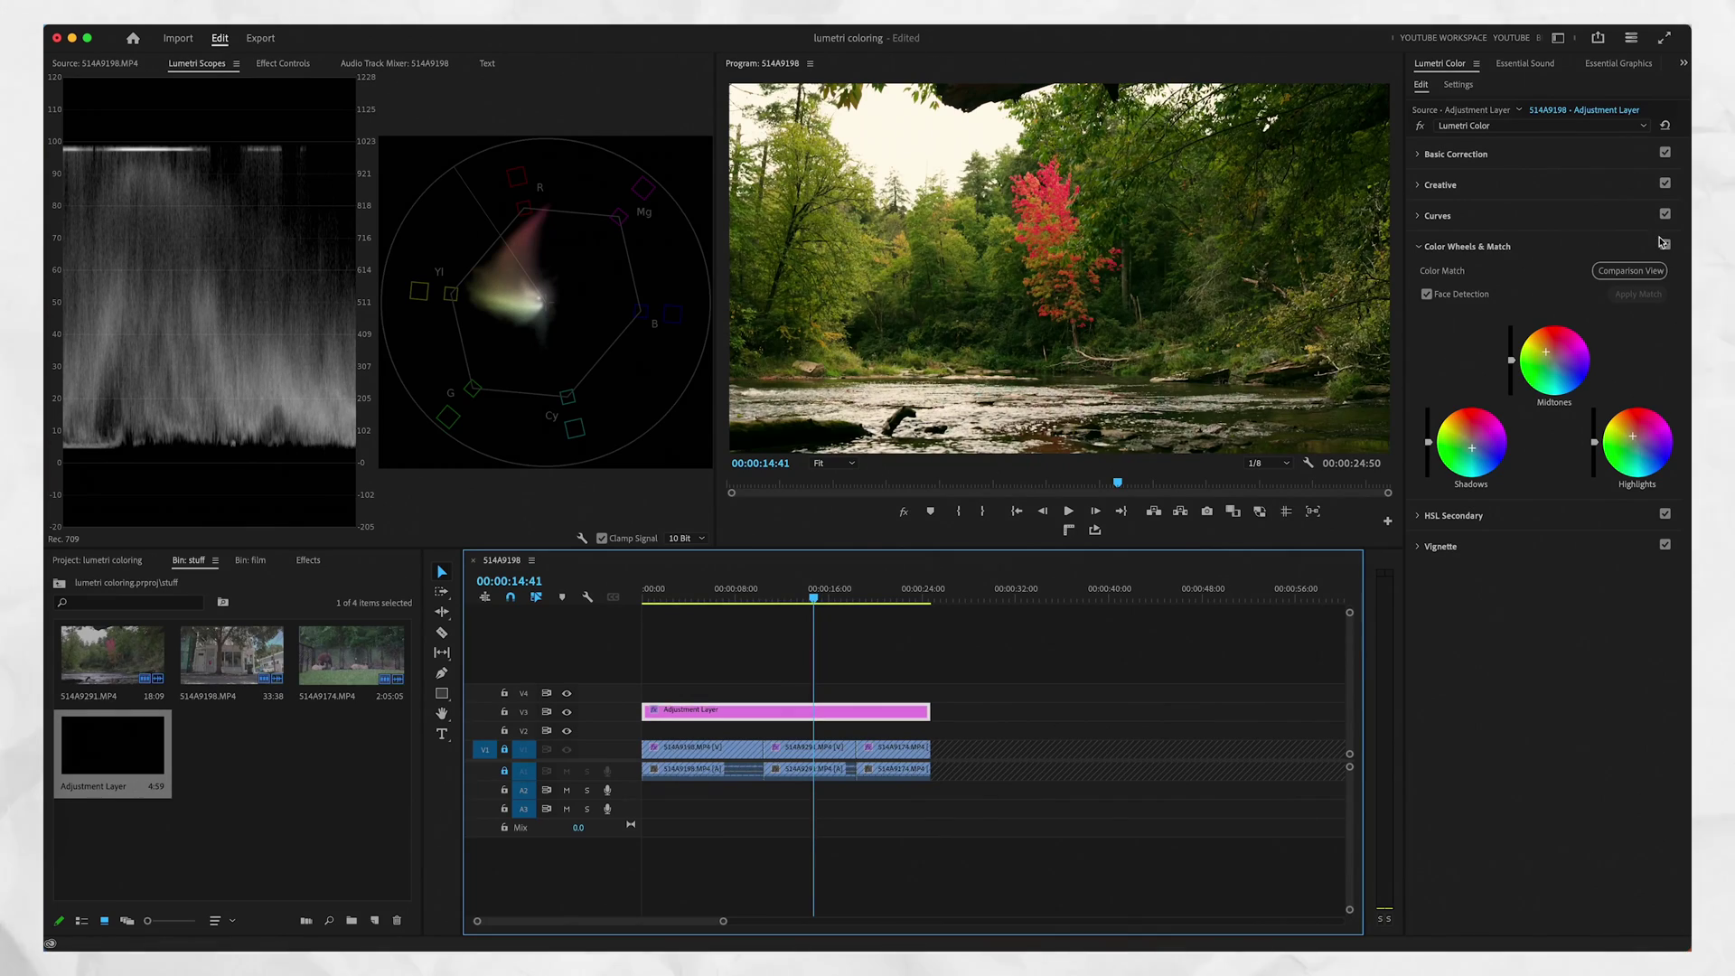
Set Faded Film 40.1 and Sharpen 47.8 in Creative, toggling the section to compare.
click(1661, 240)
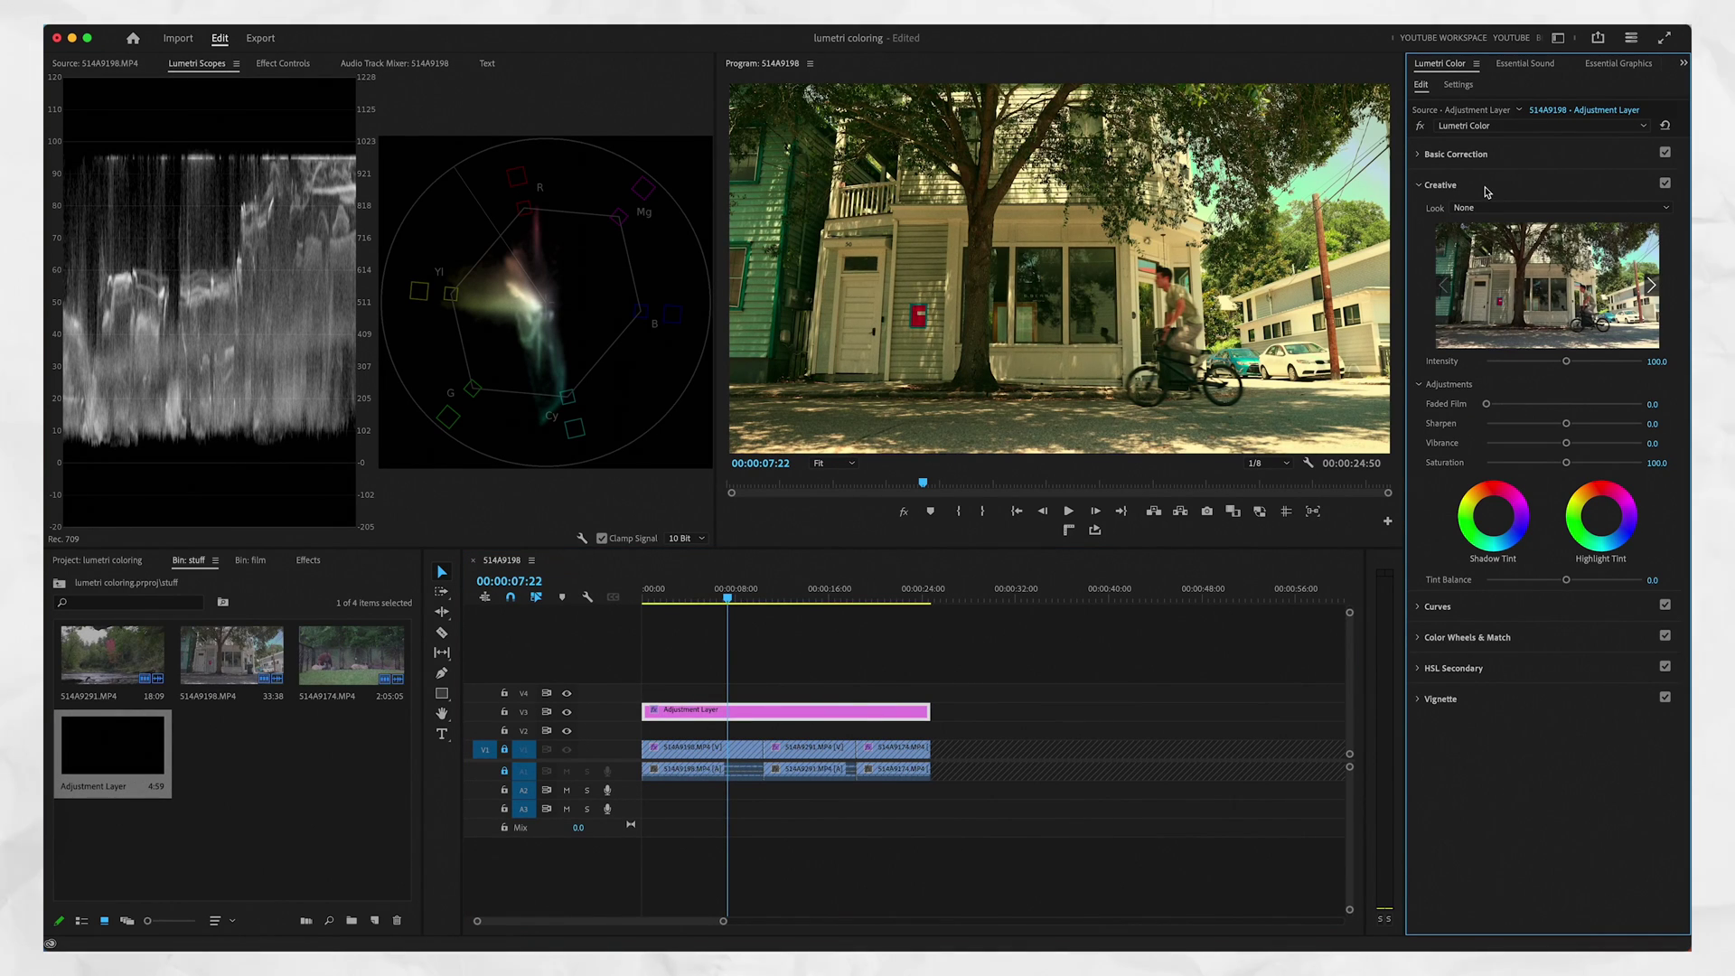
click(1599, 424)
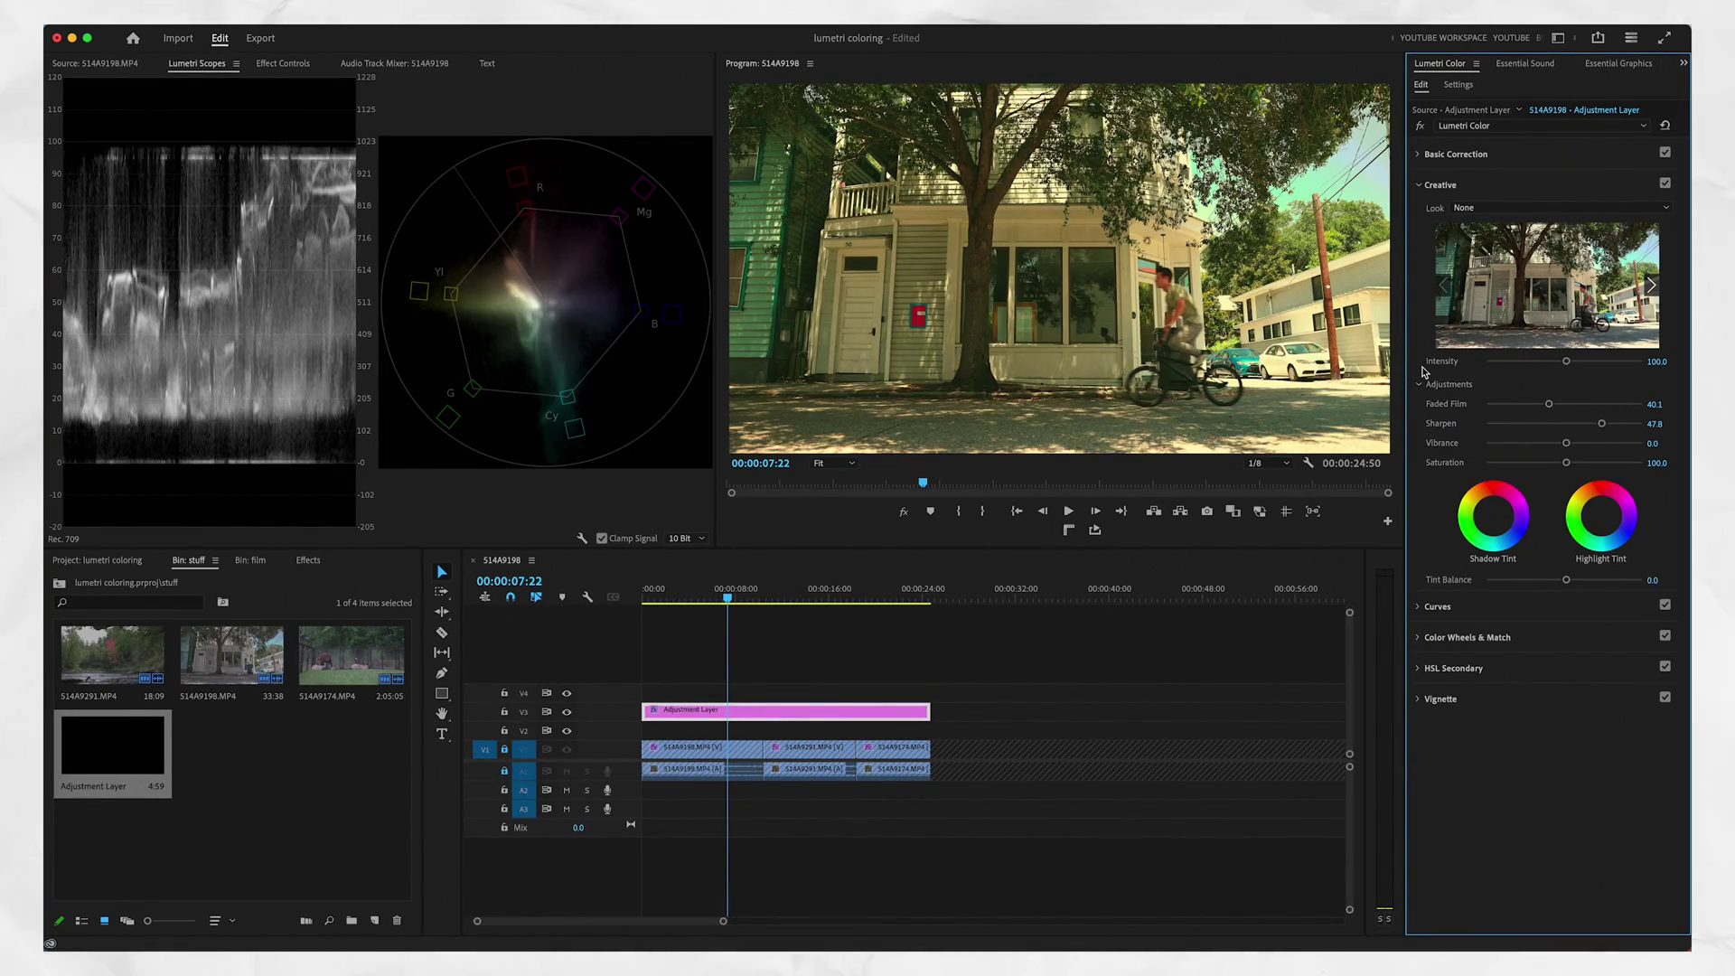
click(1666, 183)
click(1665, 183)
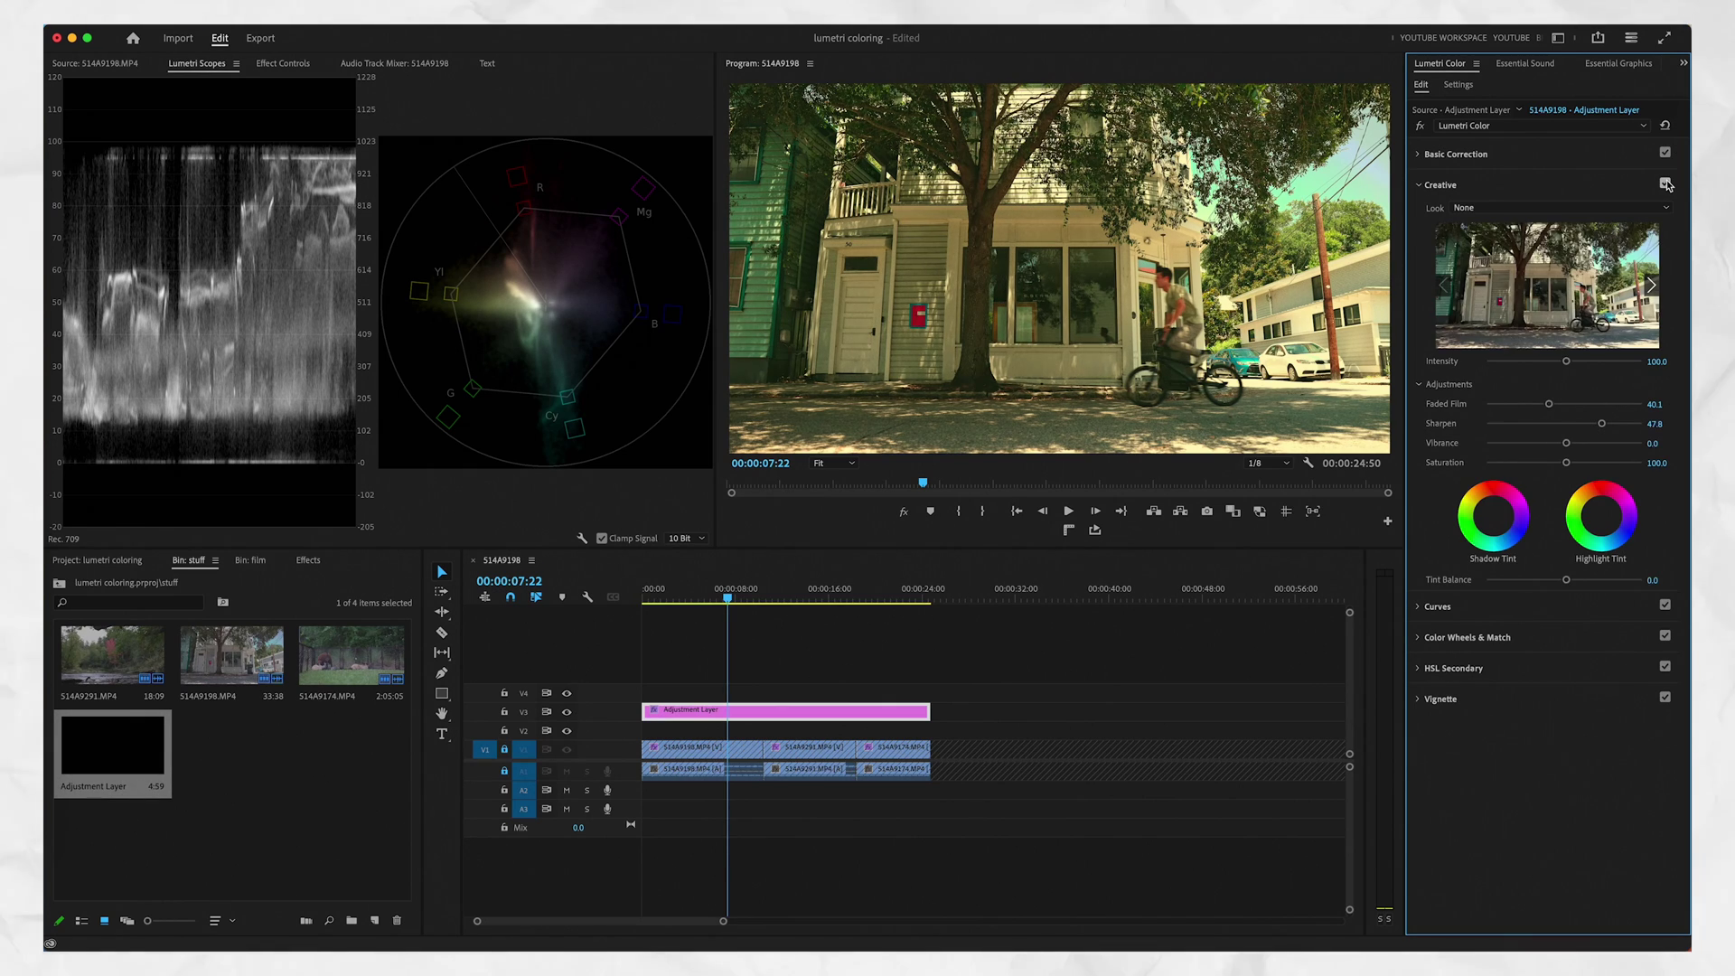
click(1665, 183)
click(1666, 183)
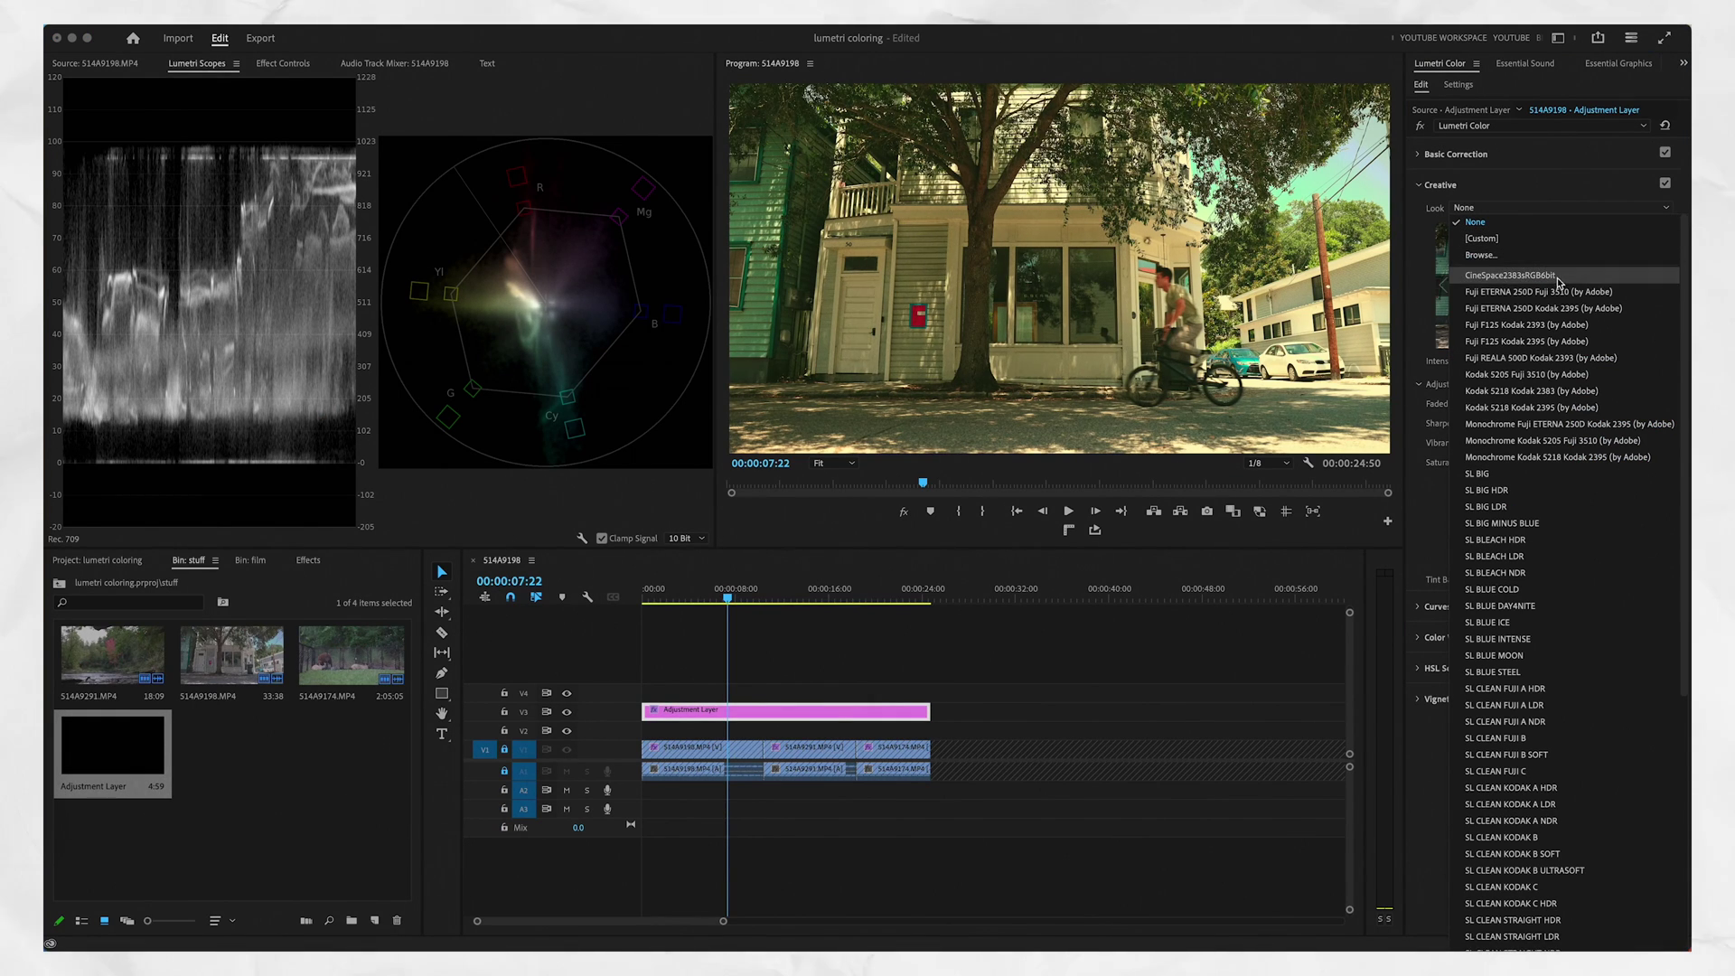
Apply the Kodak 5218 Kodak 2395 look at intensity 17.4, toggling Creative to compare.
click(1499, 374)
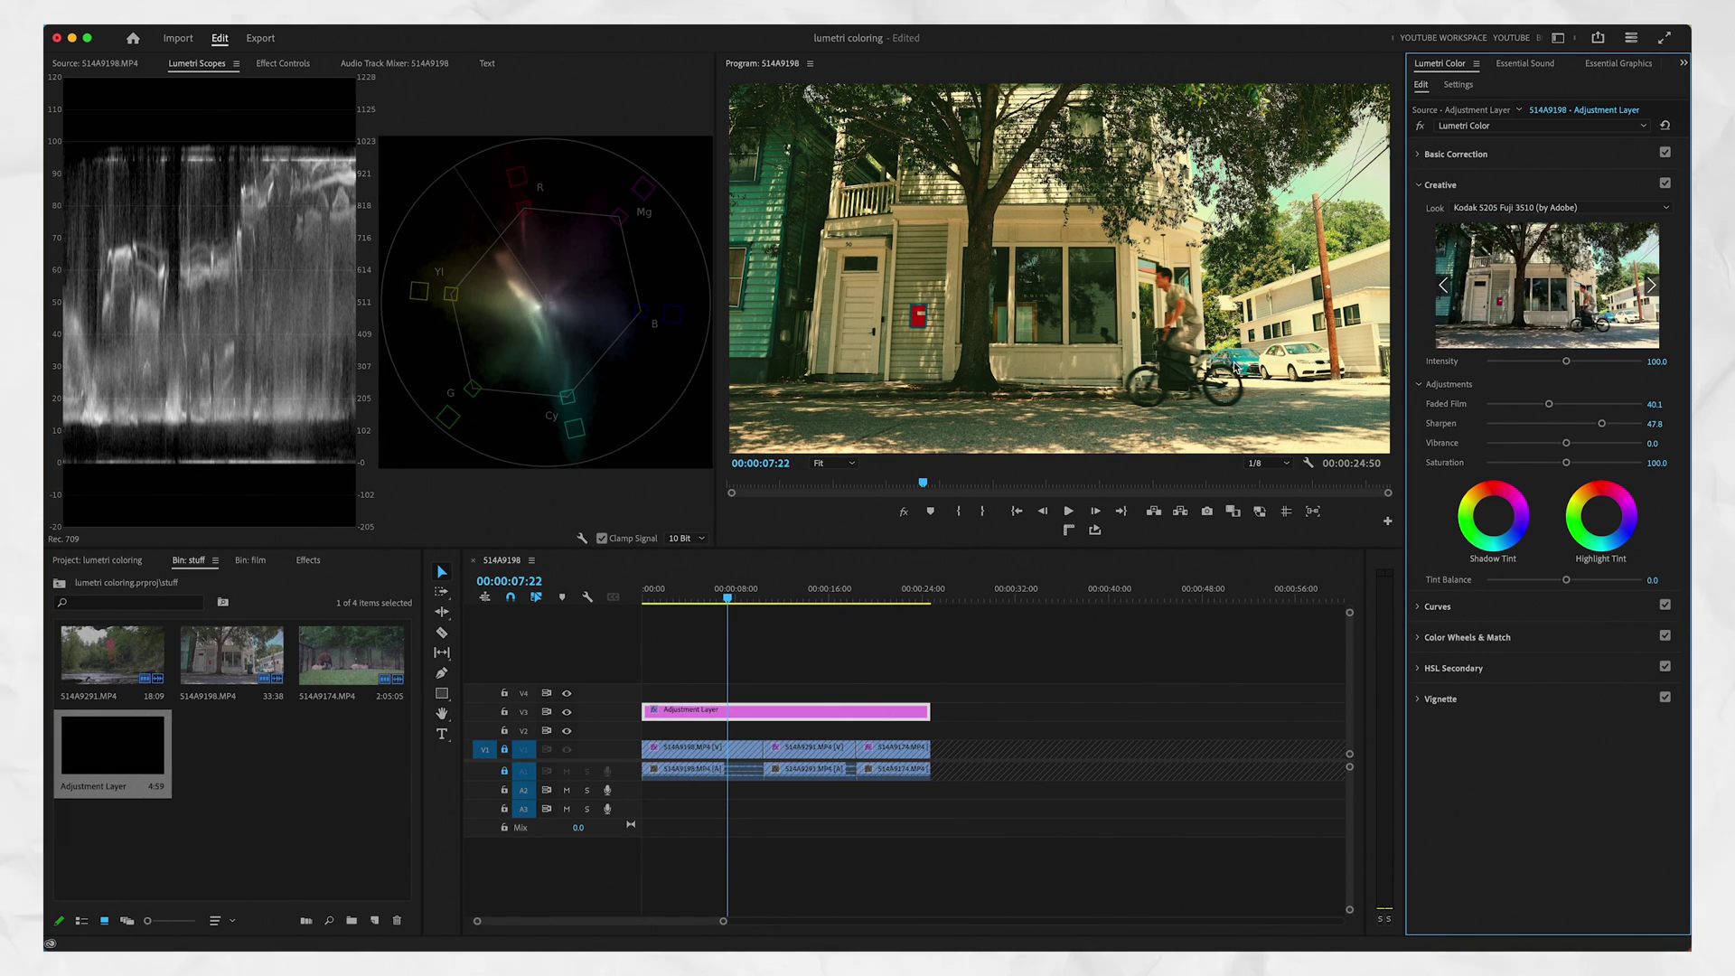
click(1654, 287)
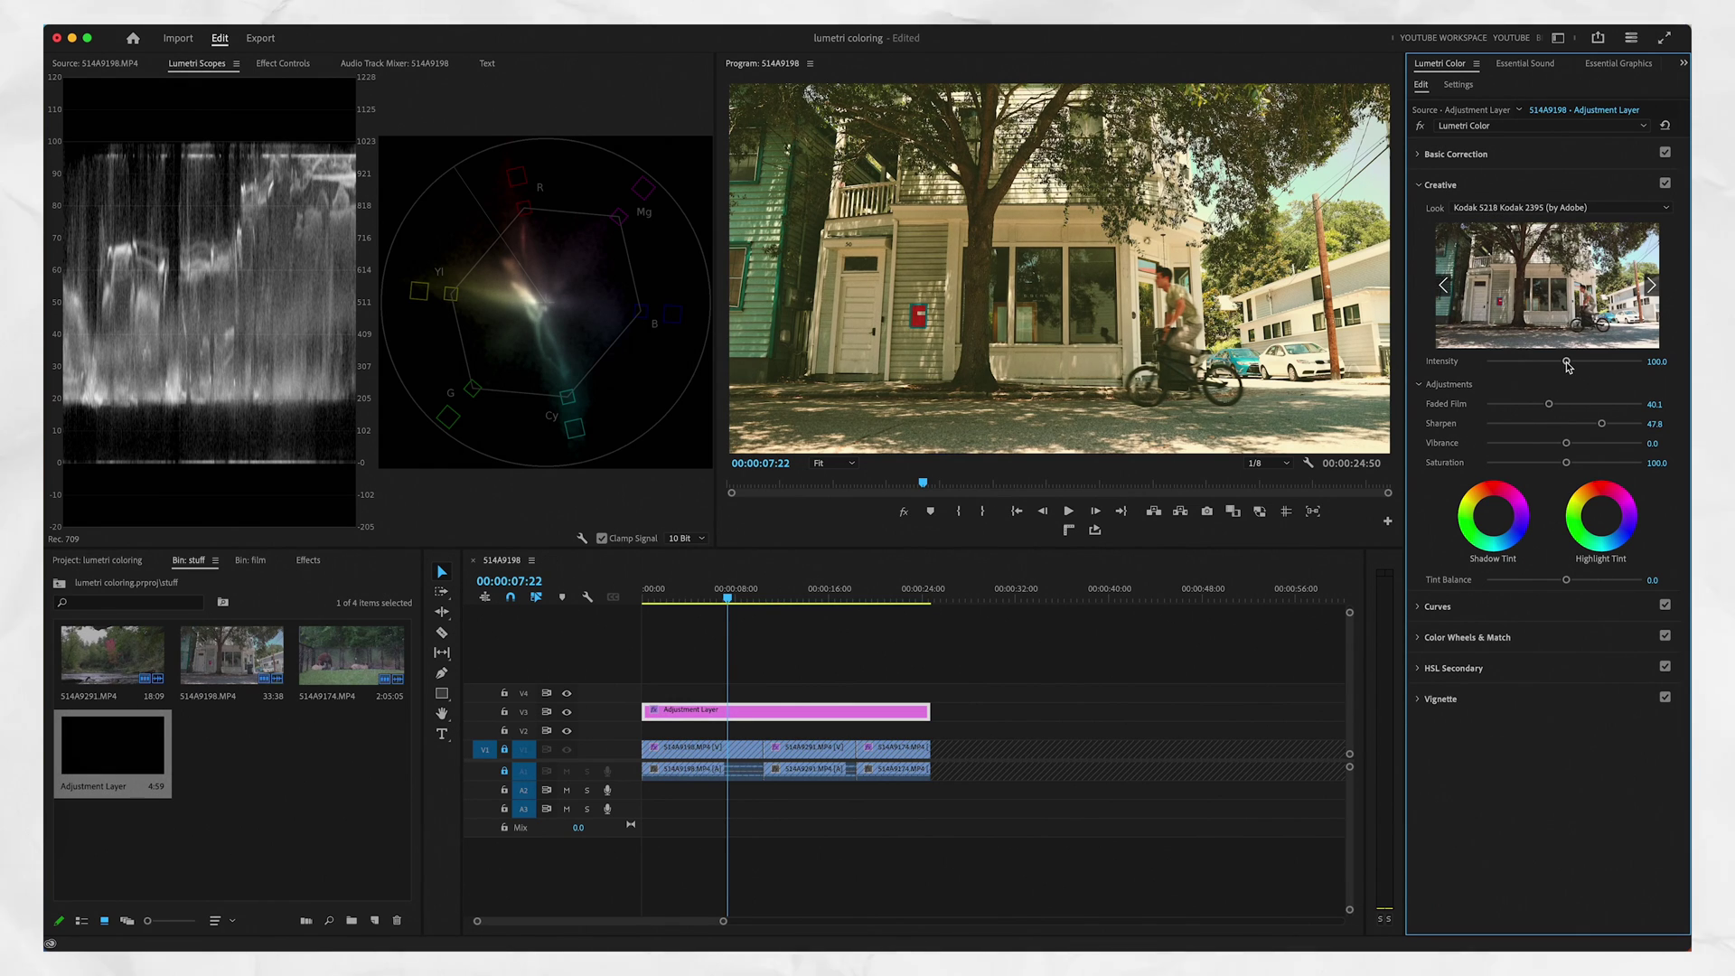
drag(1566, 363, 1499, 362)
click(1666, 185)
click(1666, 184)
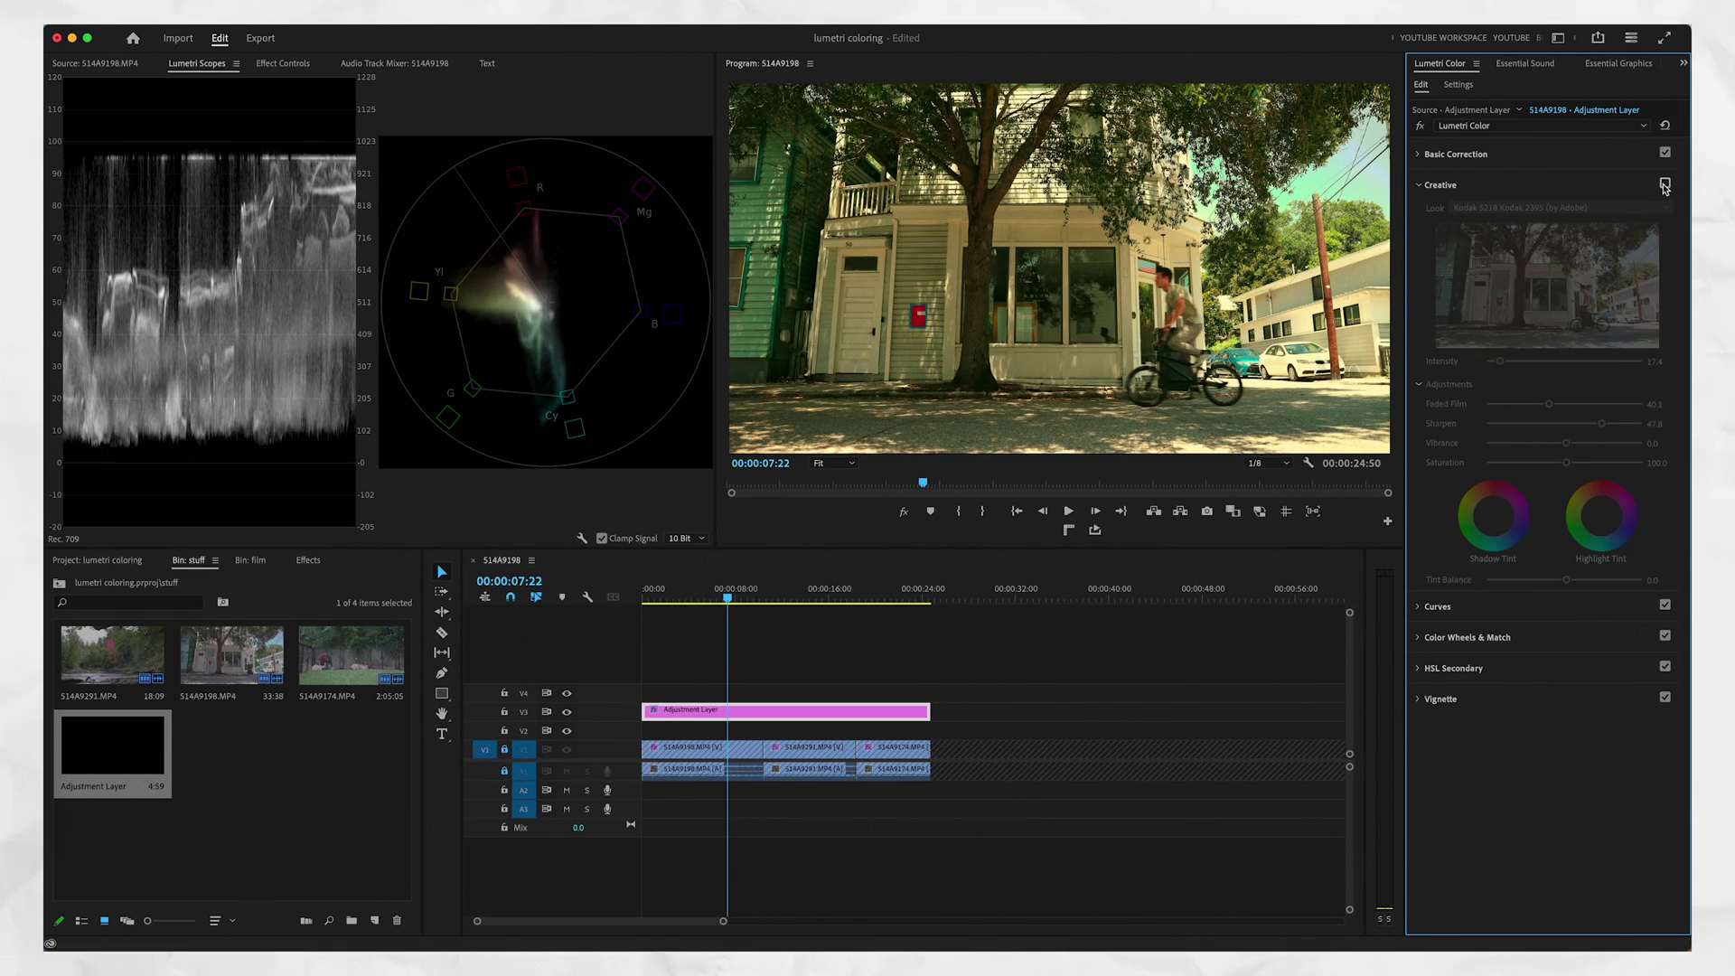
click(1666, 184)
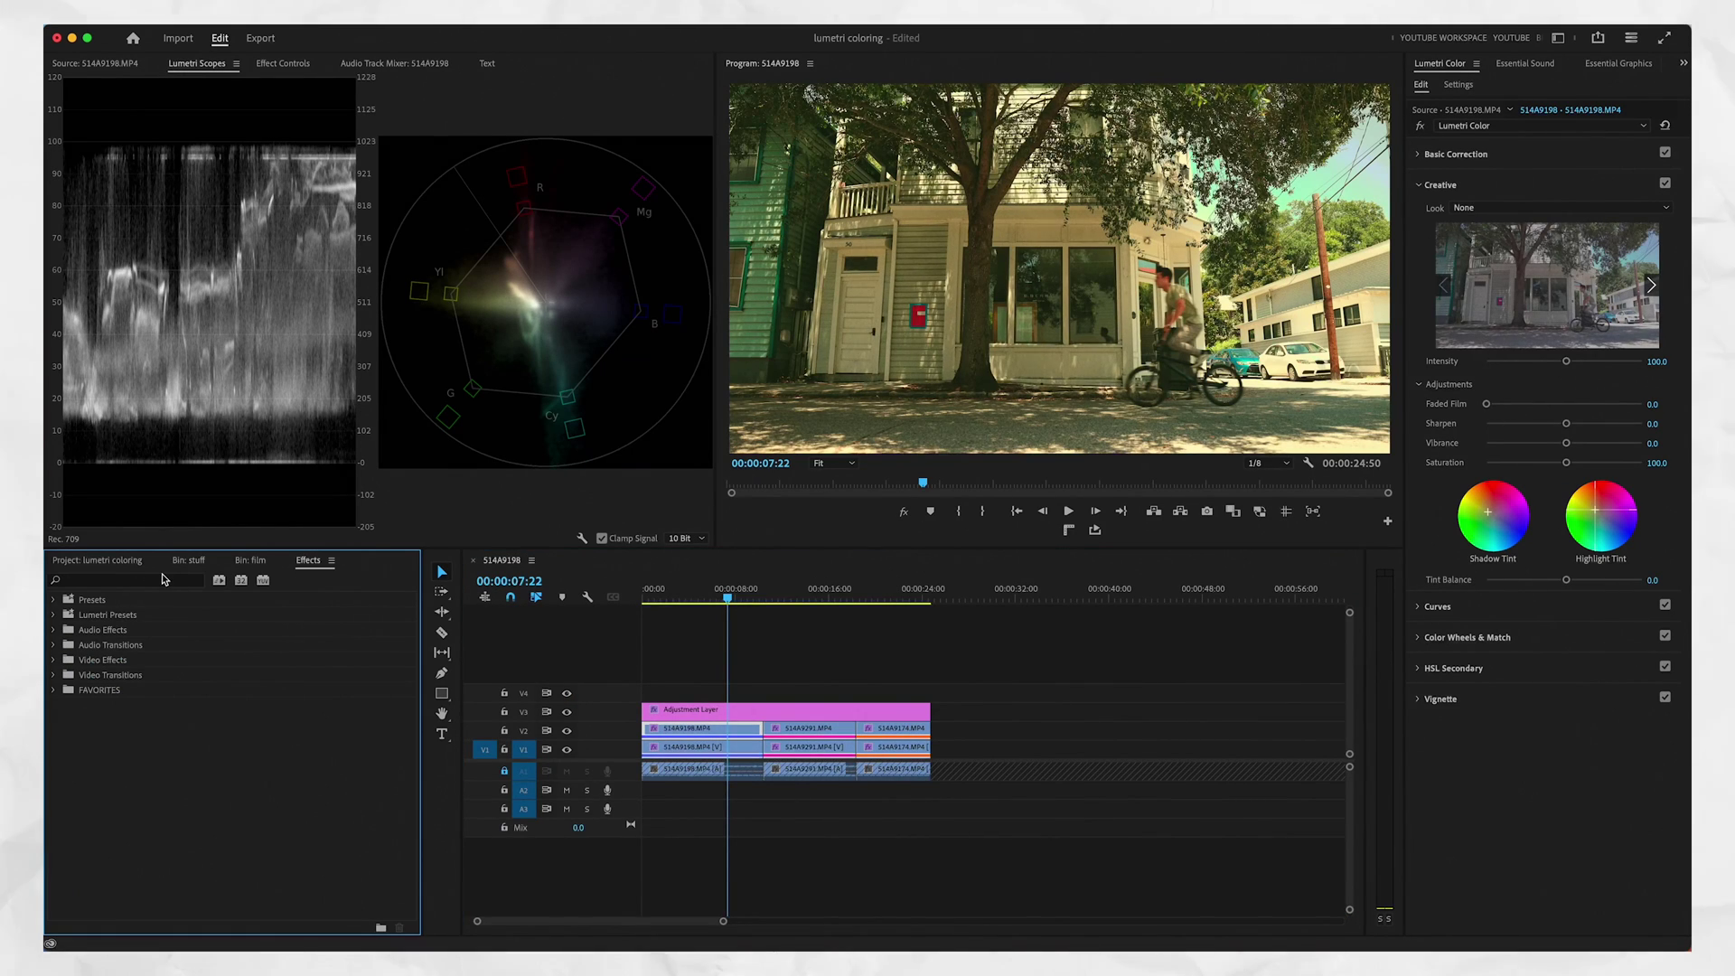
Search the Effects panel for Luma Key, then for Gaussian Blur.
click(163, 579)
text(luma)
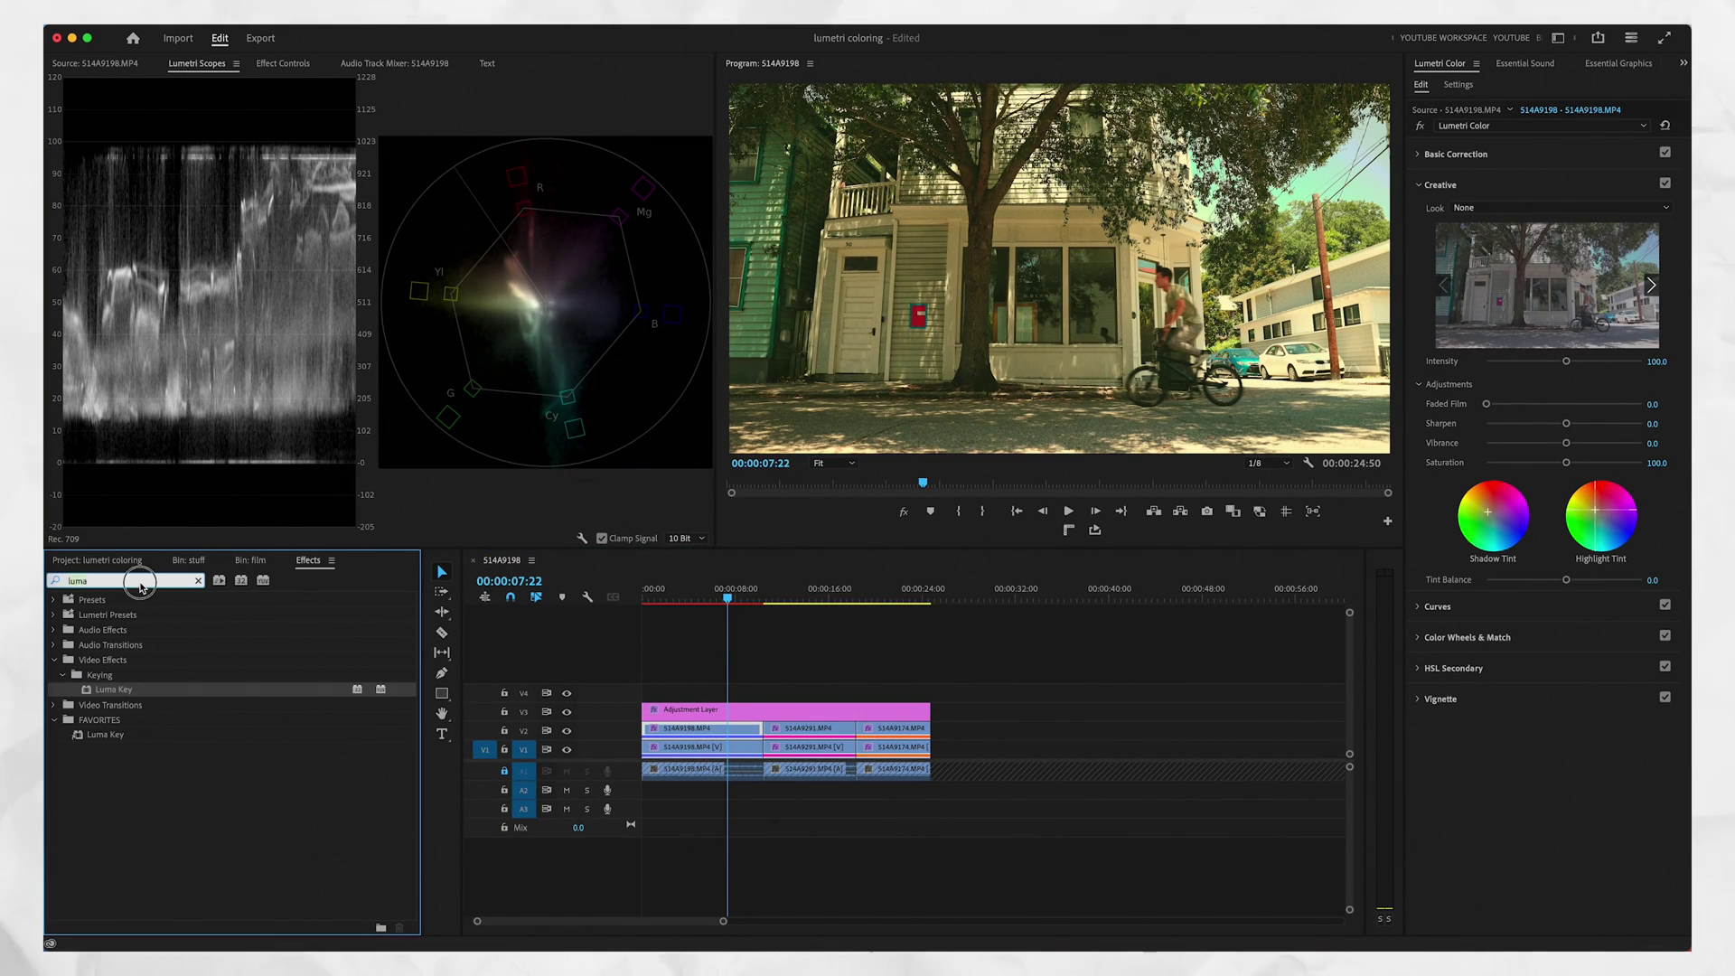
key(BackSpace)
key(BackSpace)
key(BackSpace)
key(BackSpace)
text(gauss)
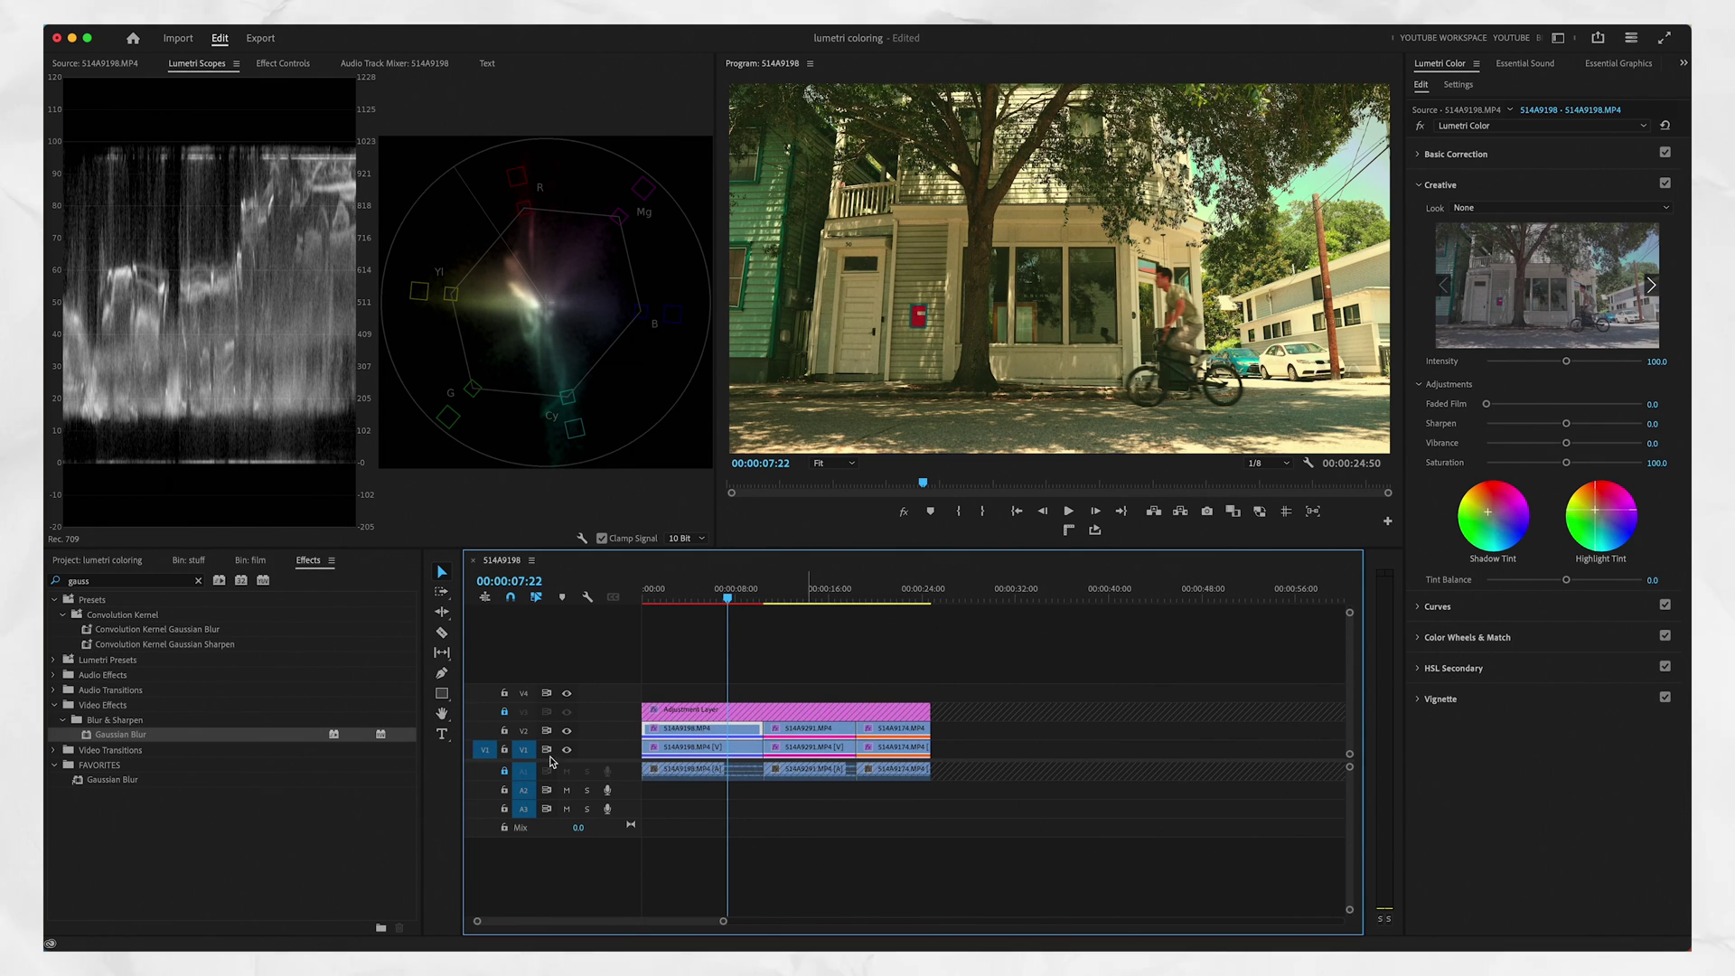
Lock the original V1 footage track, select the duplicated V2 clips, and expand the V2 track.
click(505, 750)
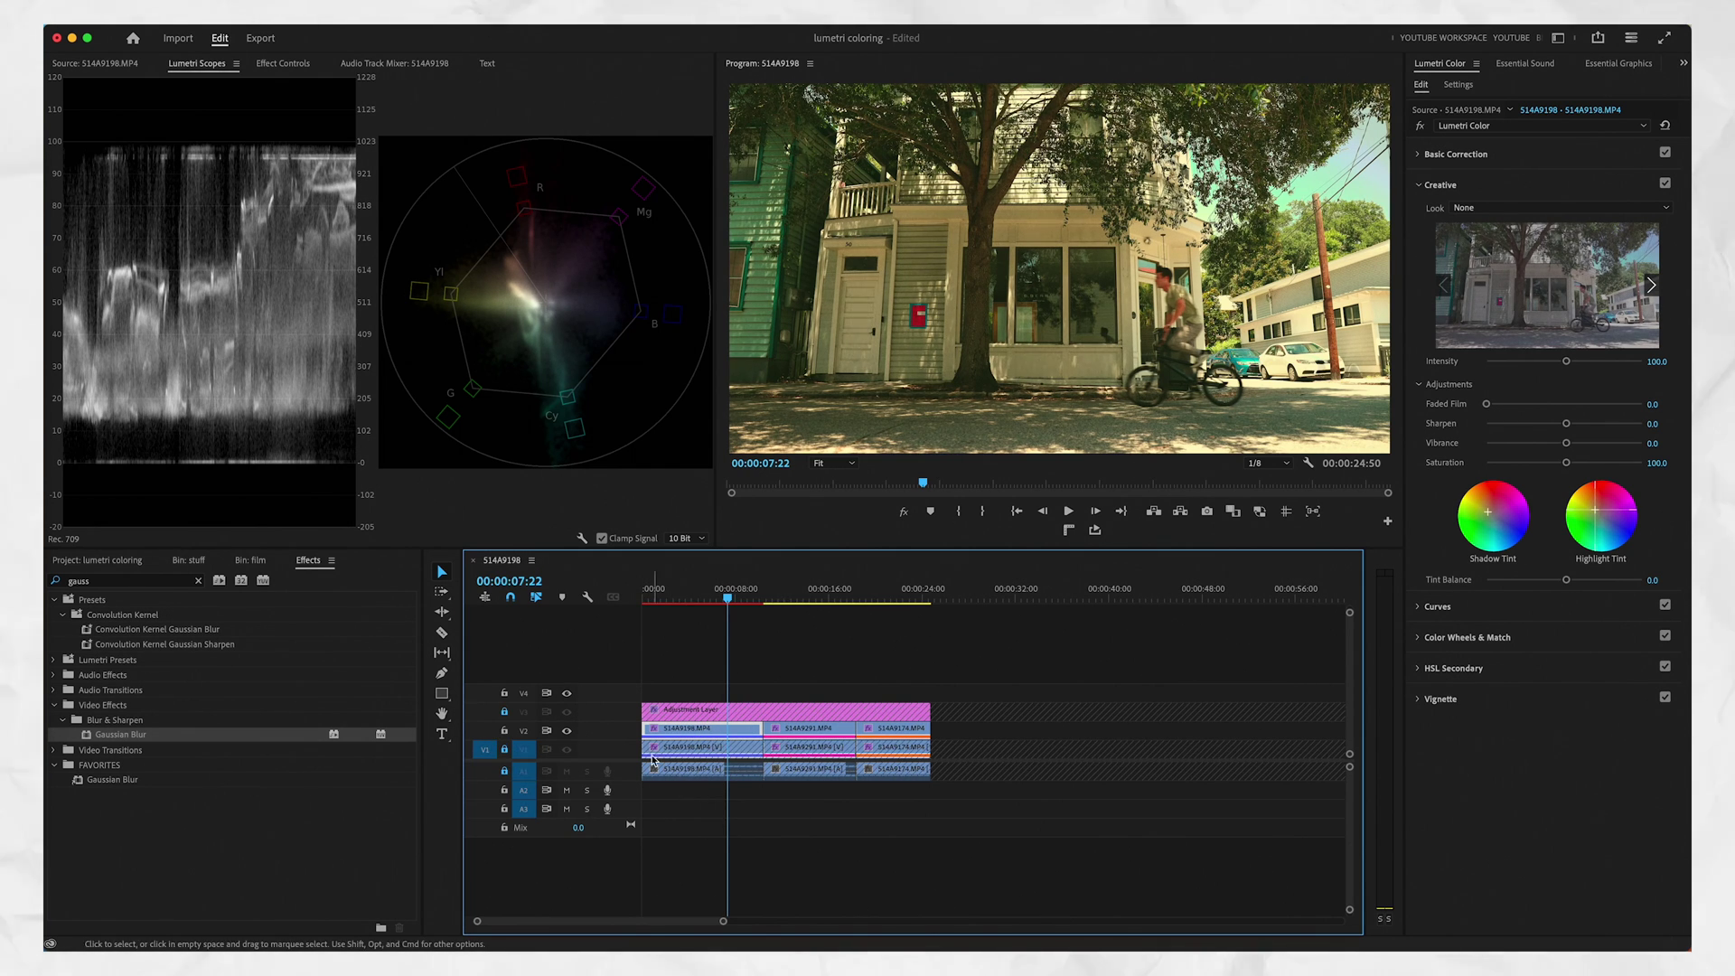
drag(790, 655, 744, 723)
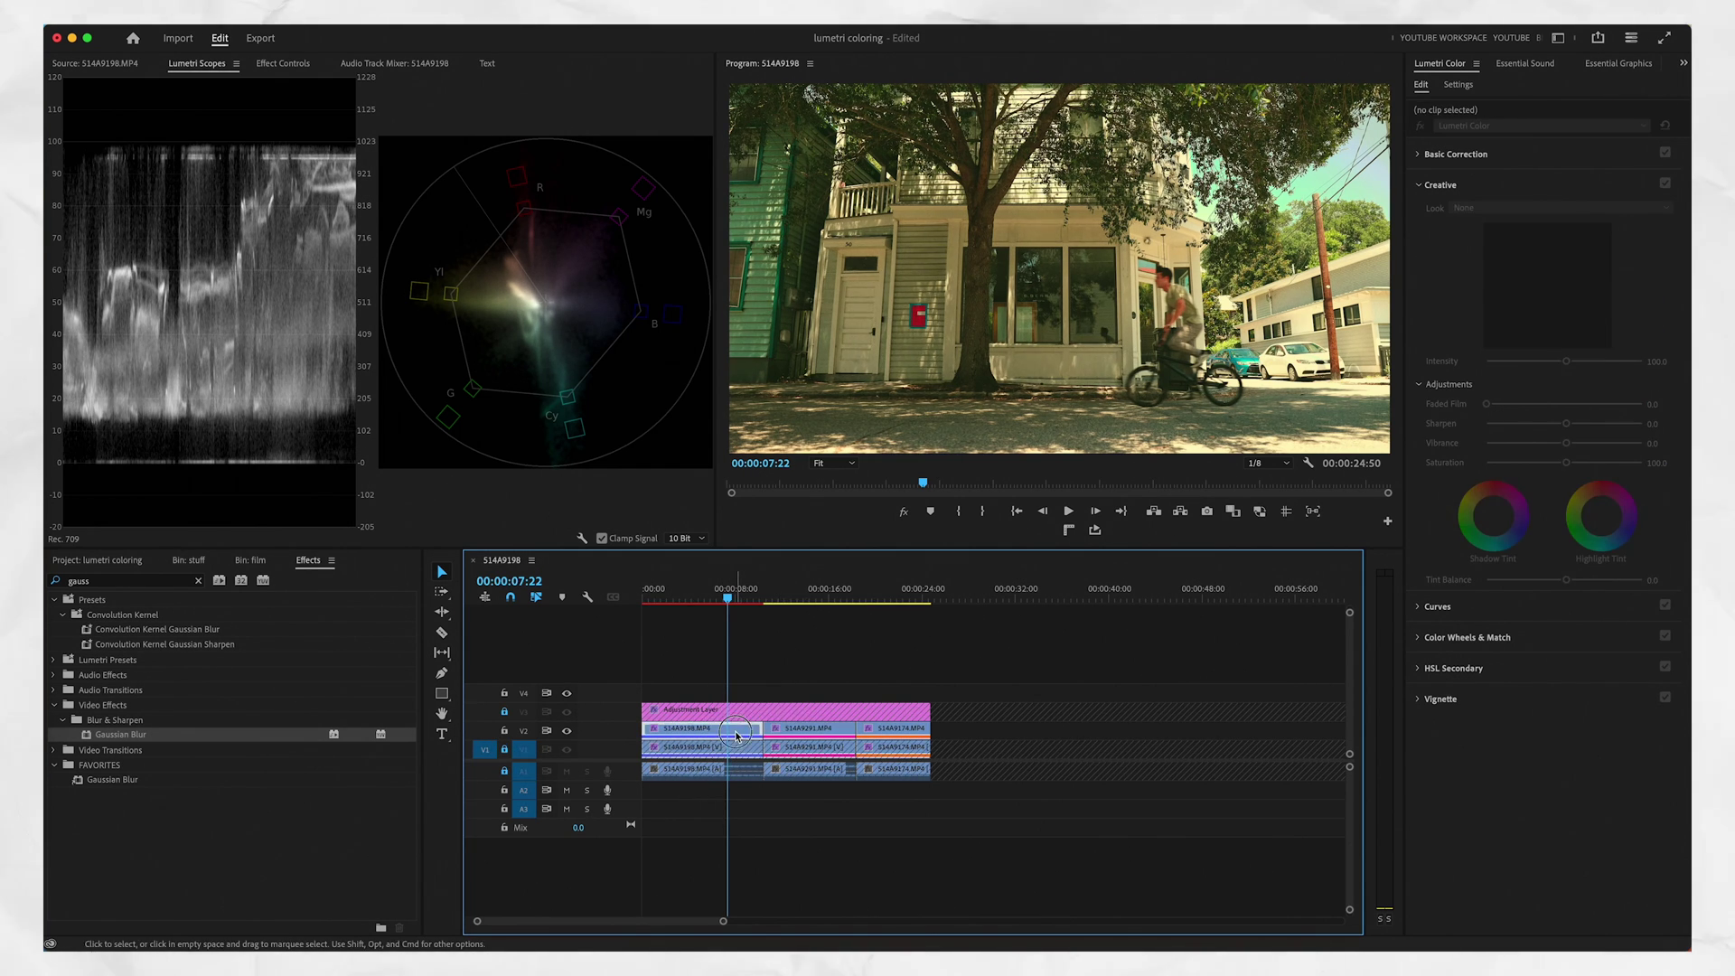
click(736, 734)
double_click(600, 730)
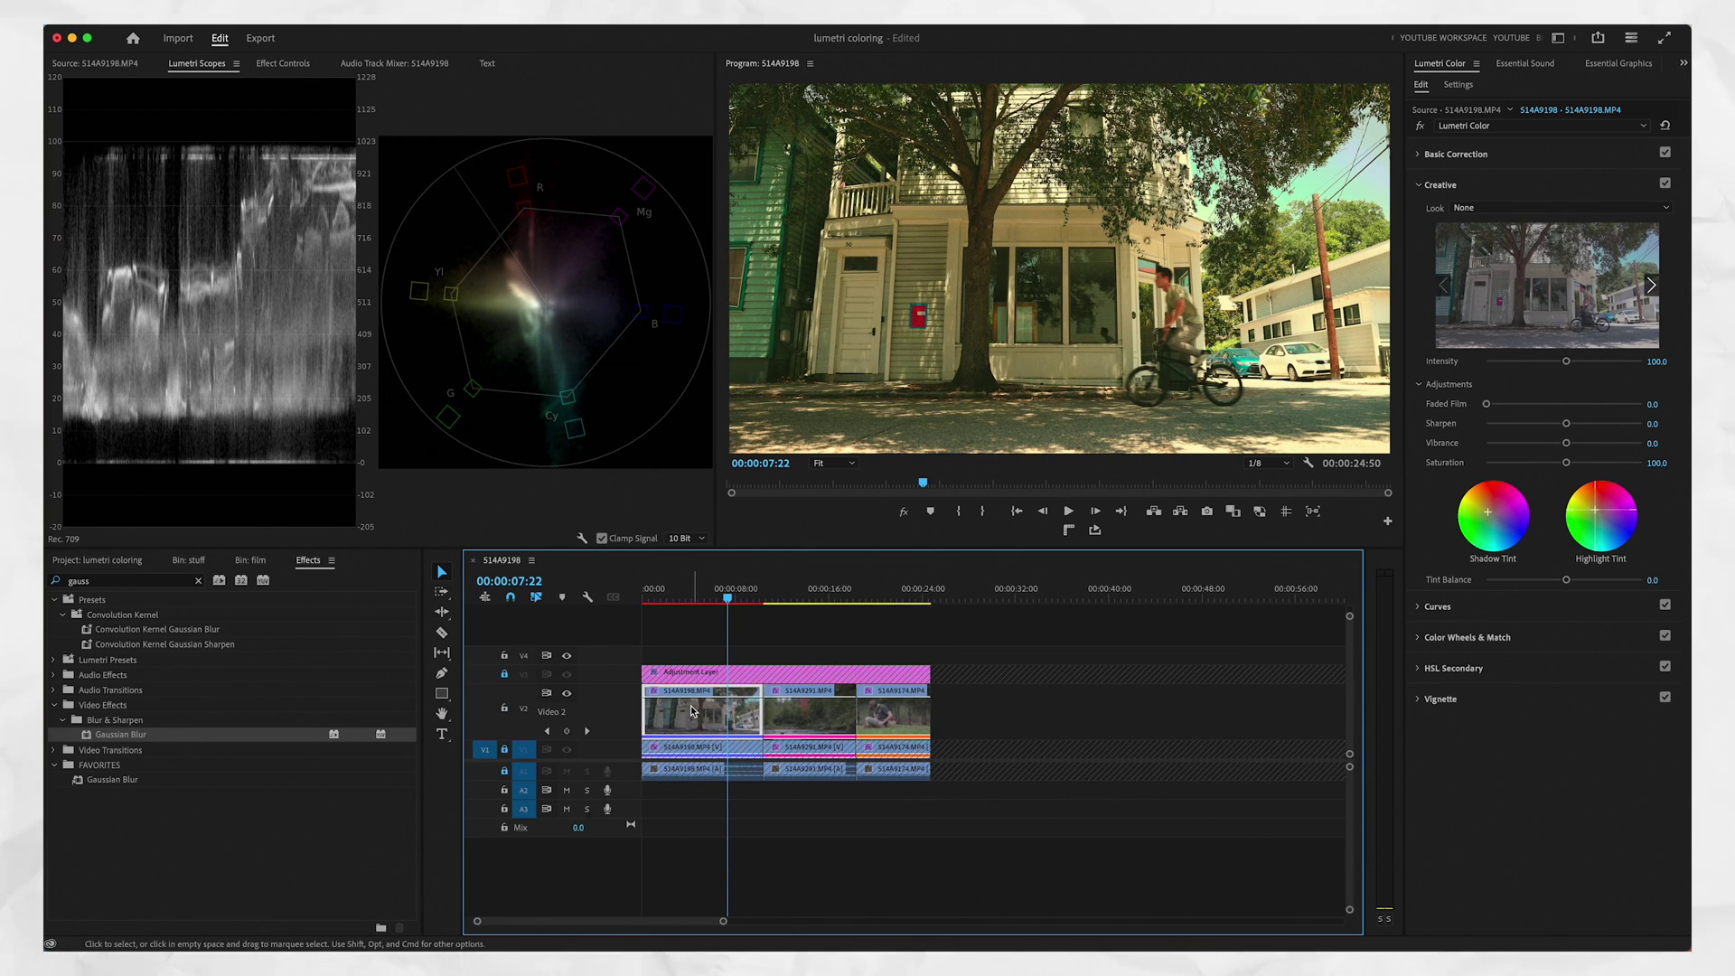
Set Luma Key Threshold 88 and Cutoff 84, and Gaussian Blur Blurriness 25.
click(284, 64)
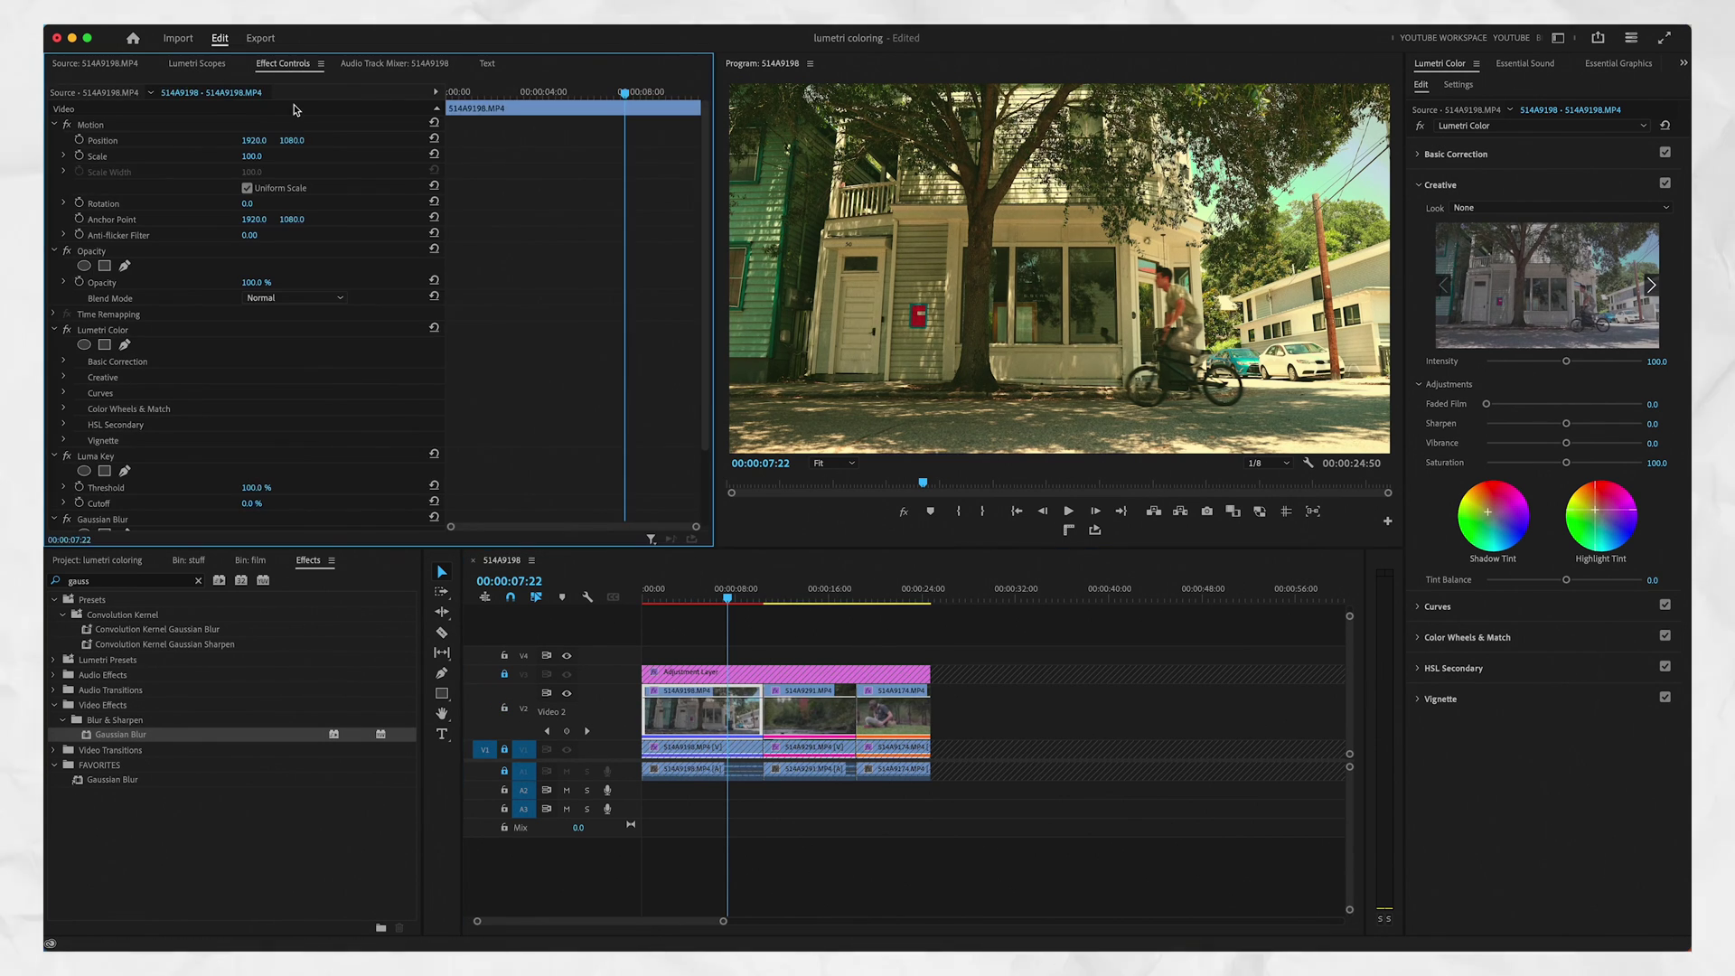
click(488, 25)
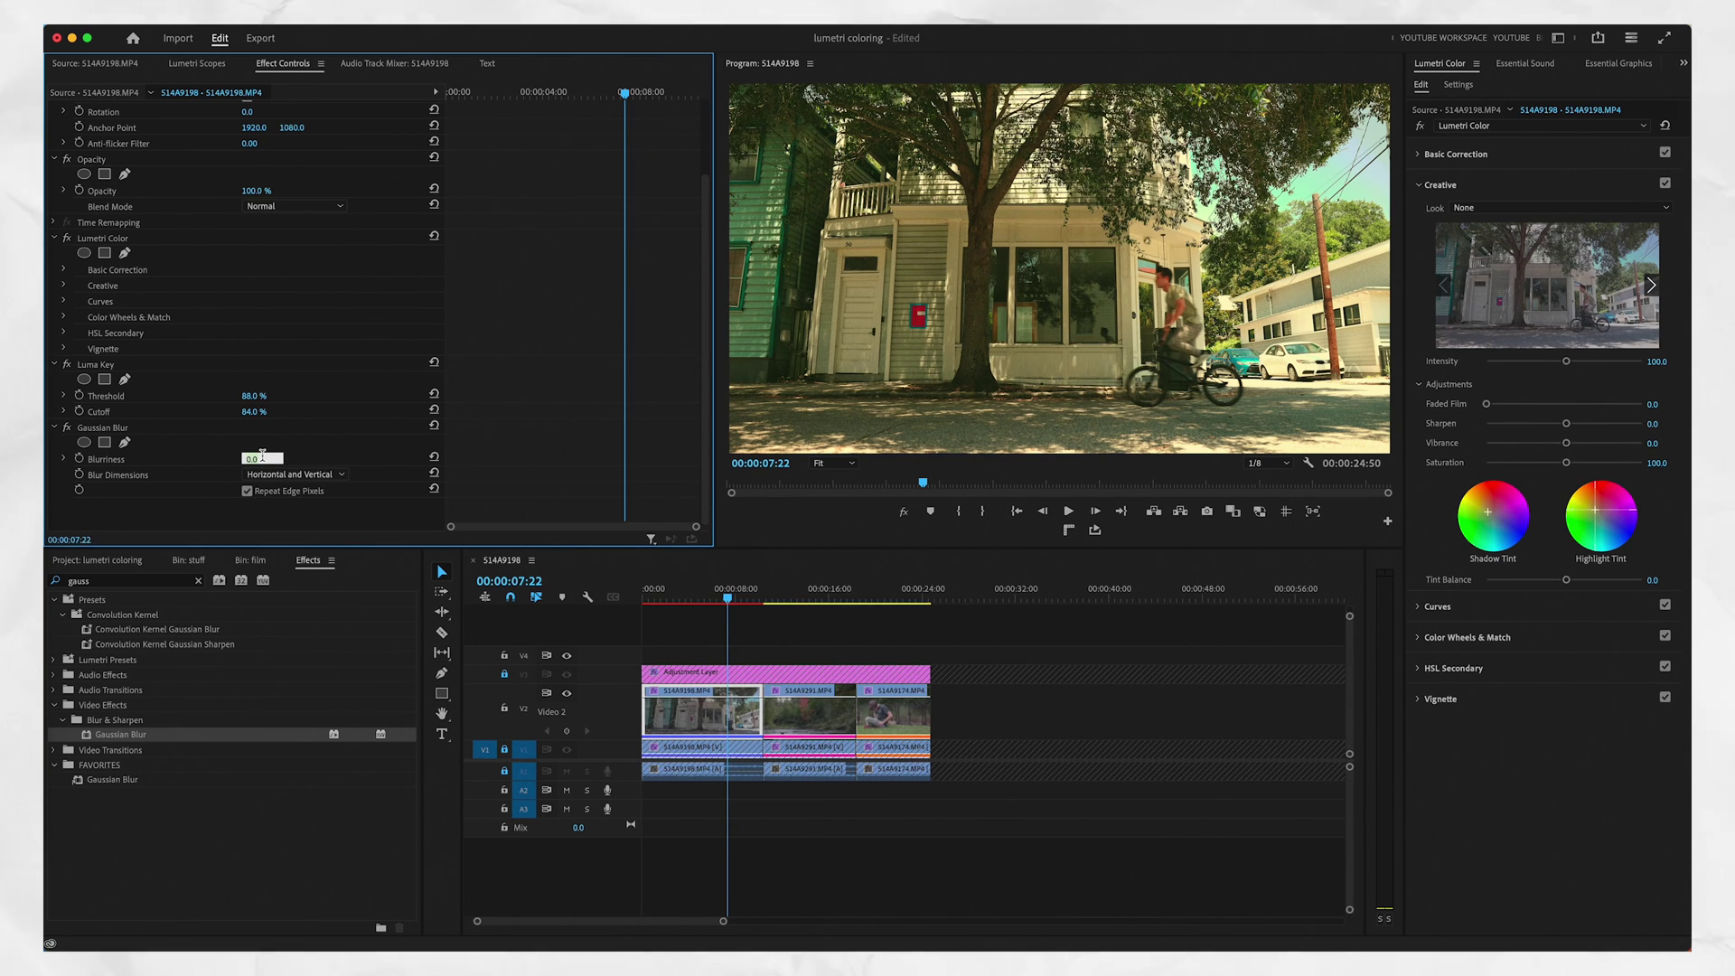
key(Return)
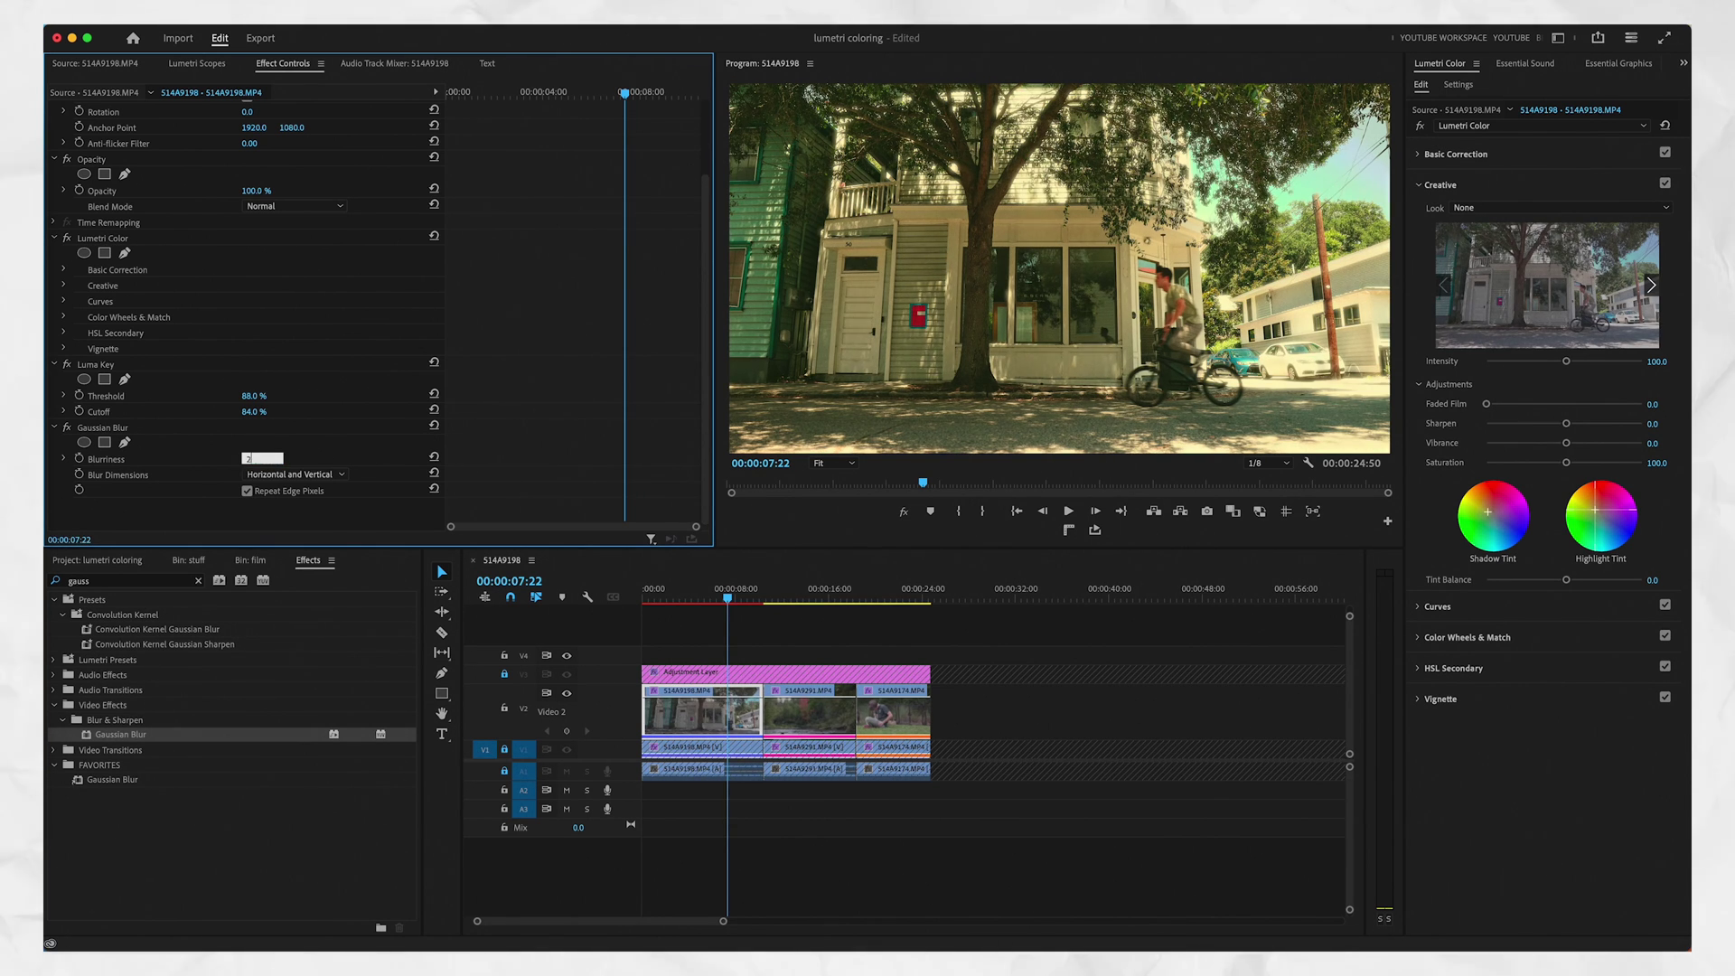
Toggle the V2 halation track's output to compare, then select the Luma Key and blur effects.
click(567, 694)
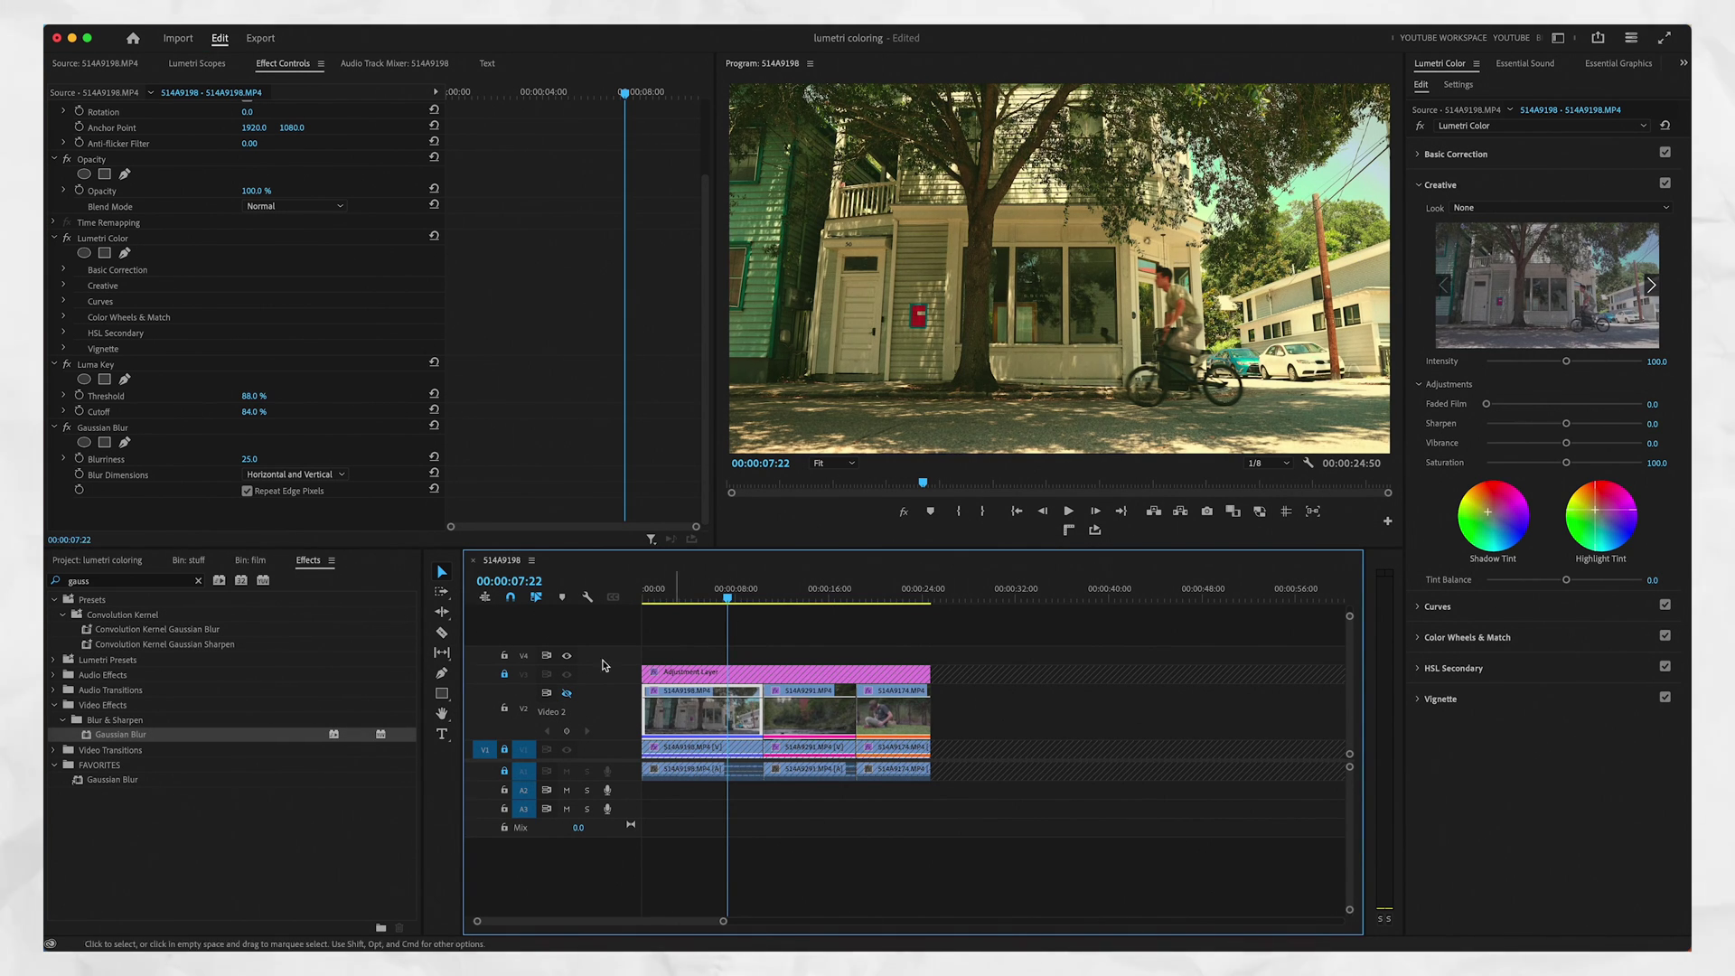
click(567, 694)
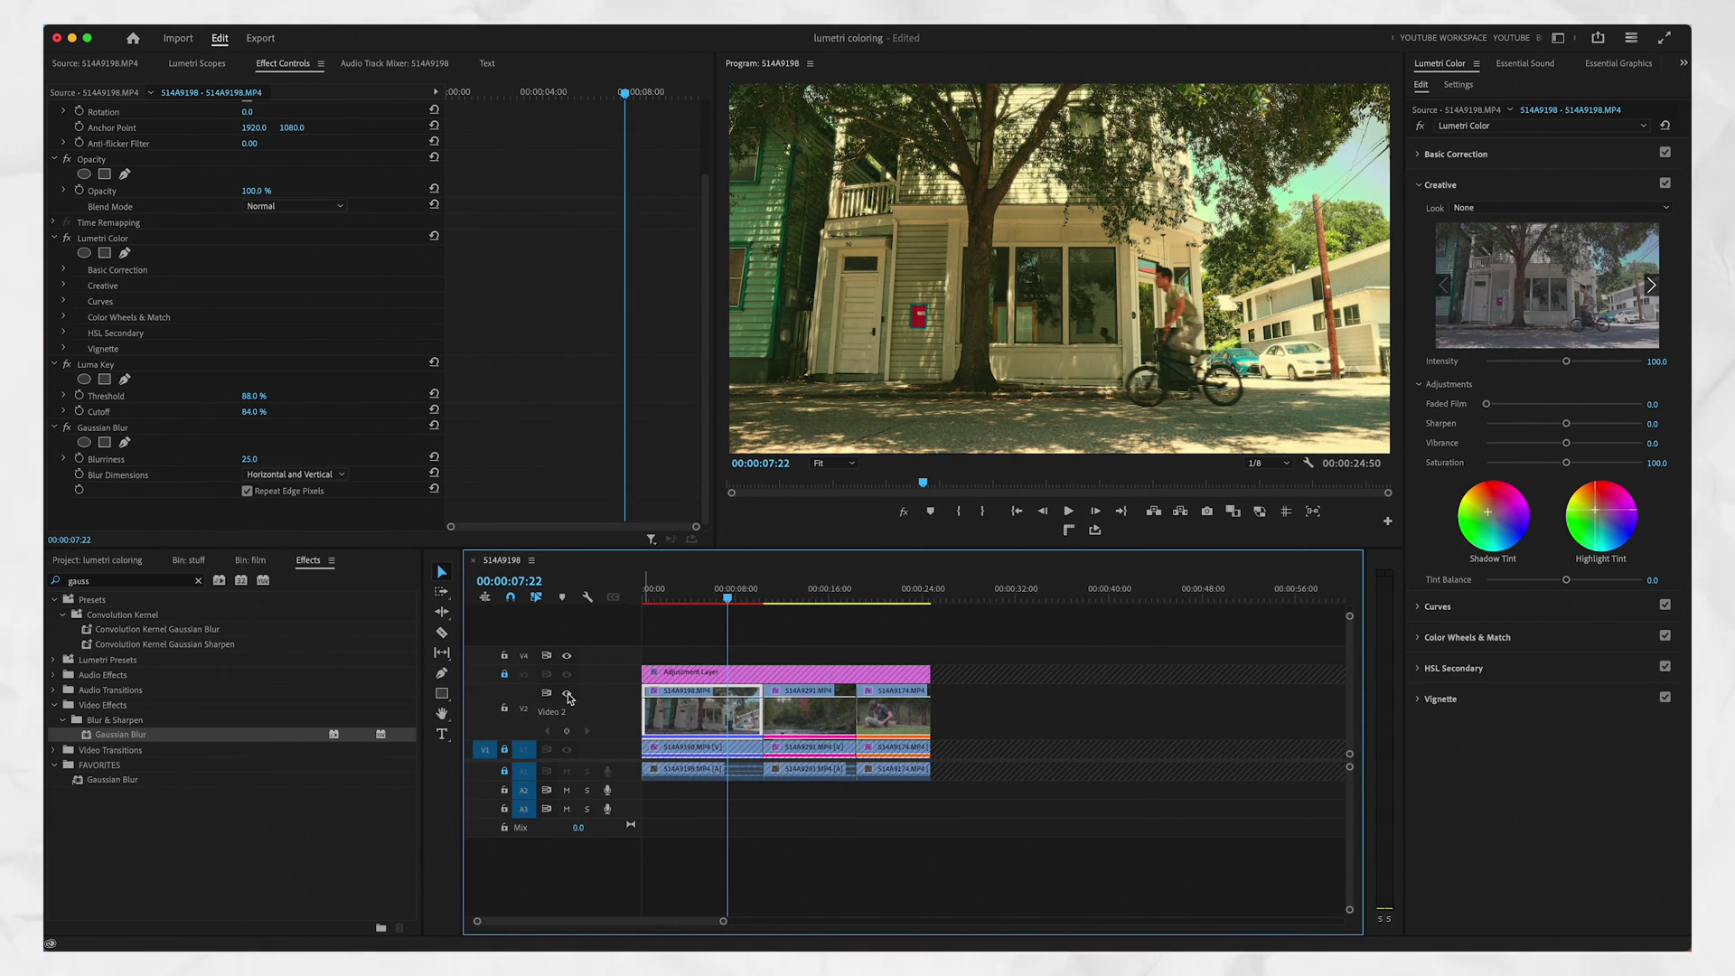
click(567, 694)
click(114, 366)
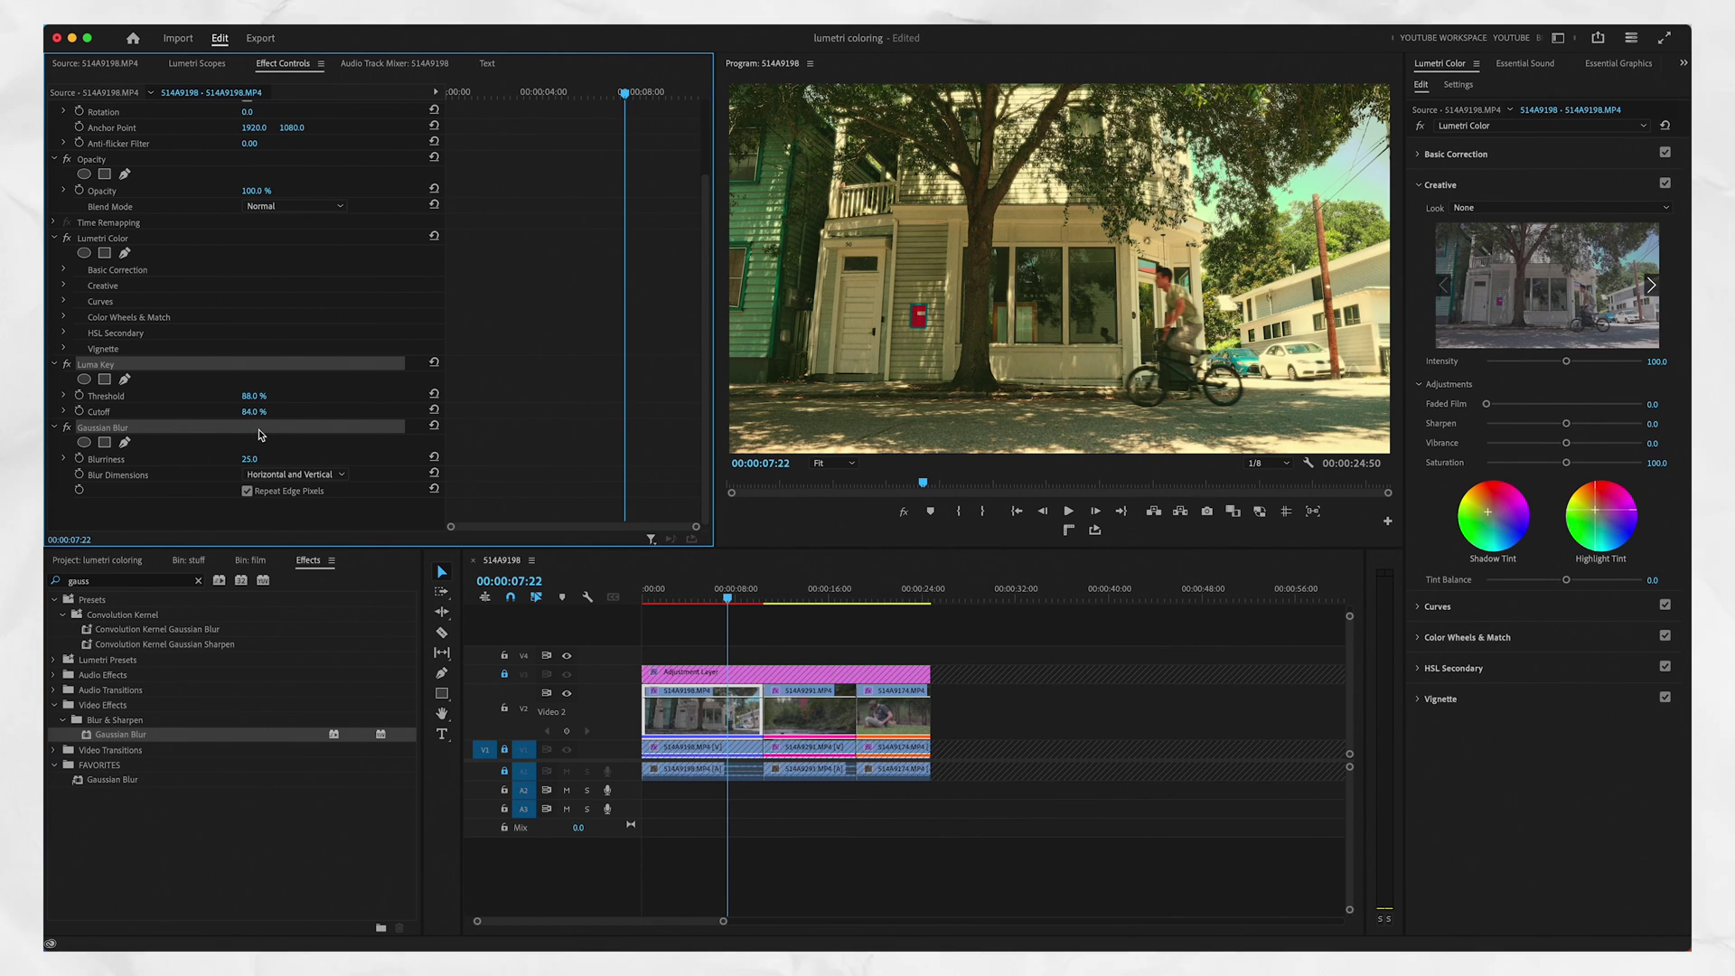
Give the forest duplicate clip the copied Luma Key and Gaussian Blur, then hide V2 to compare.
click(817, 599)
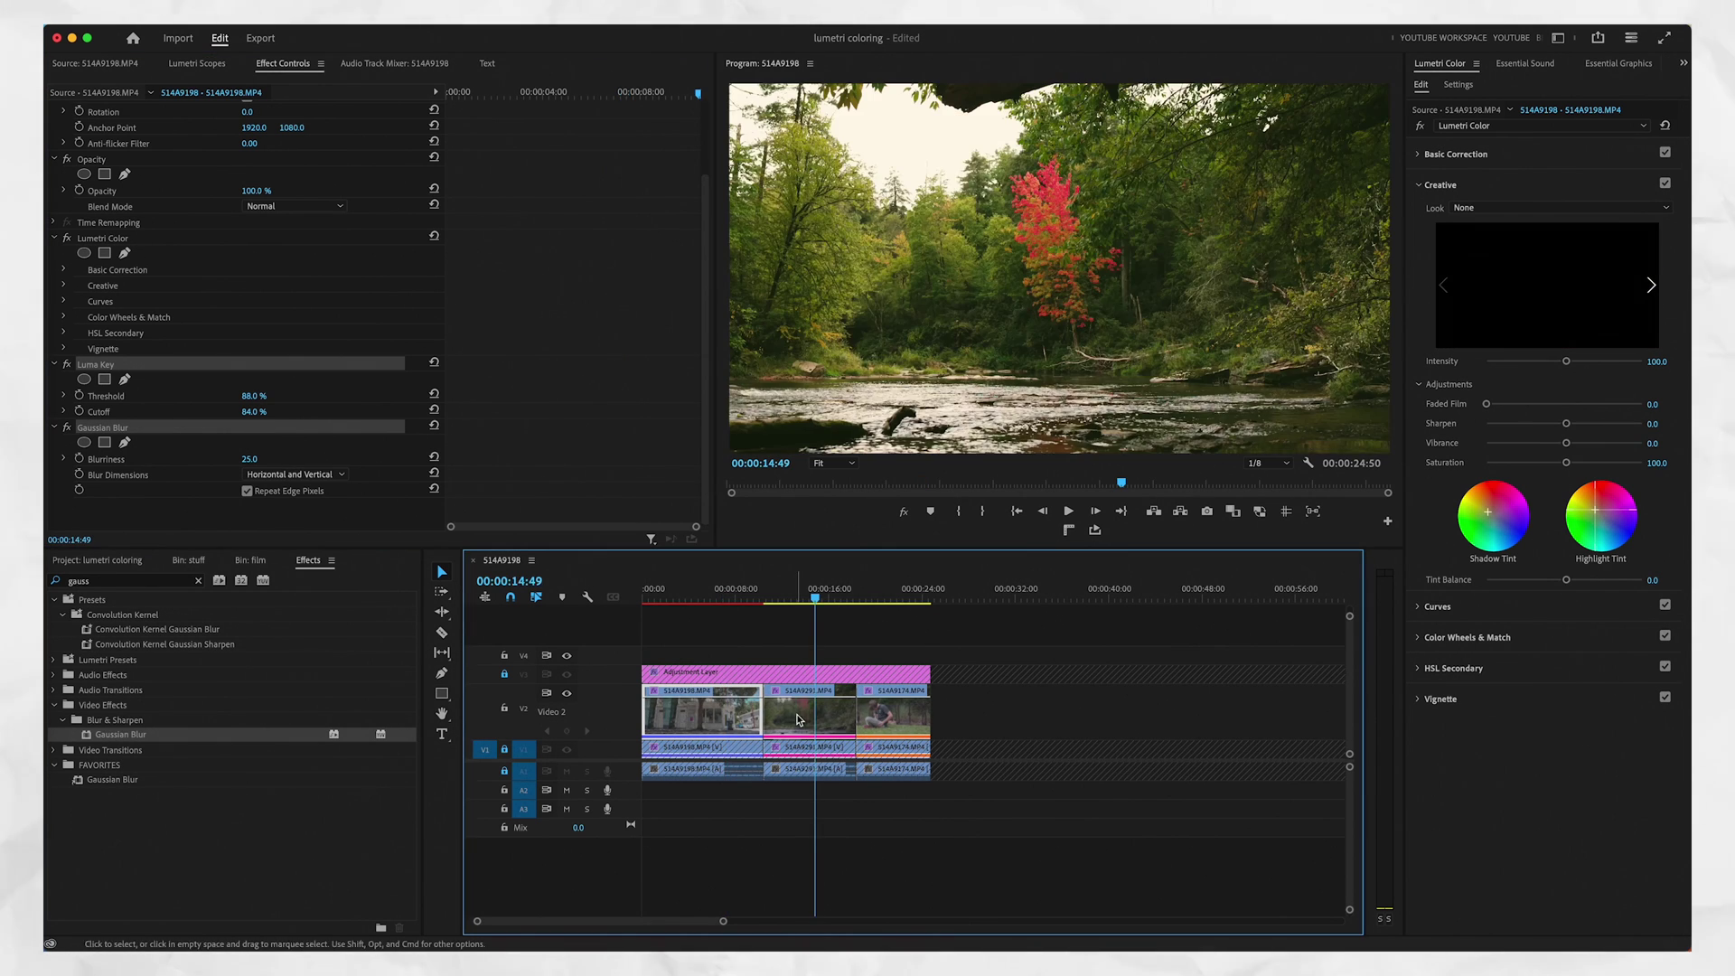
click(817, 711)
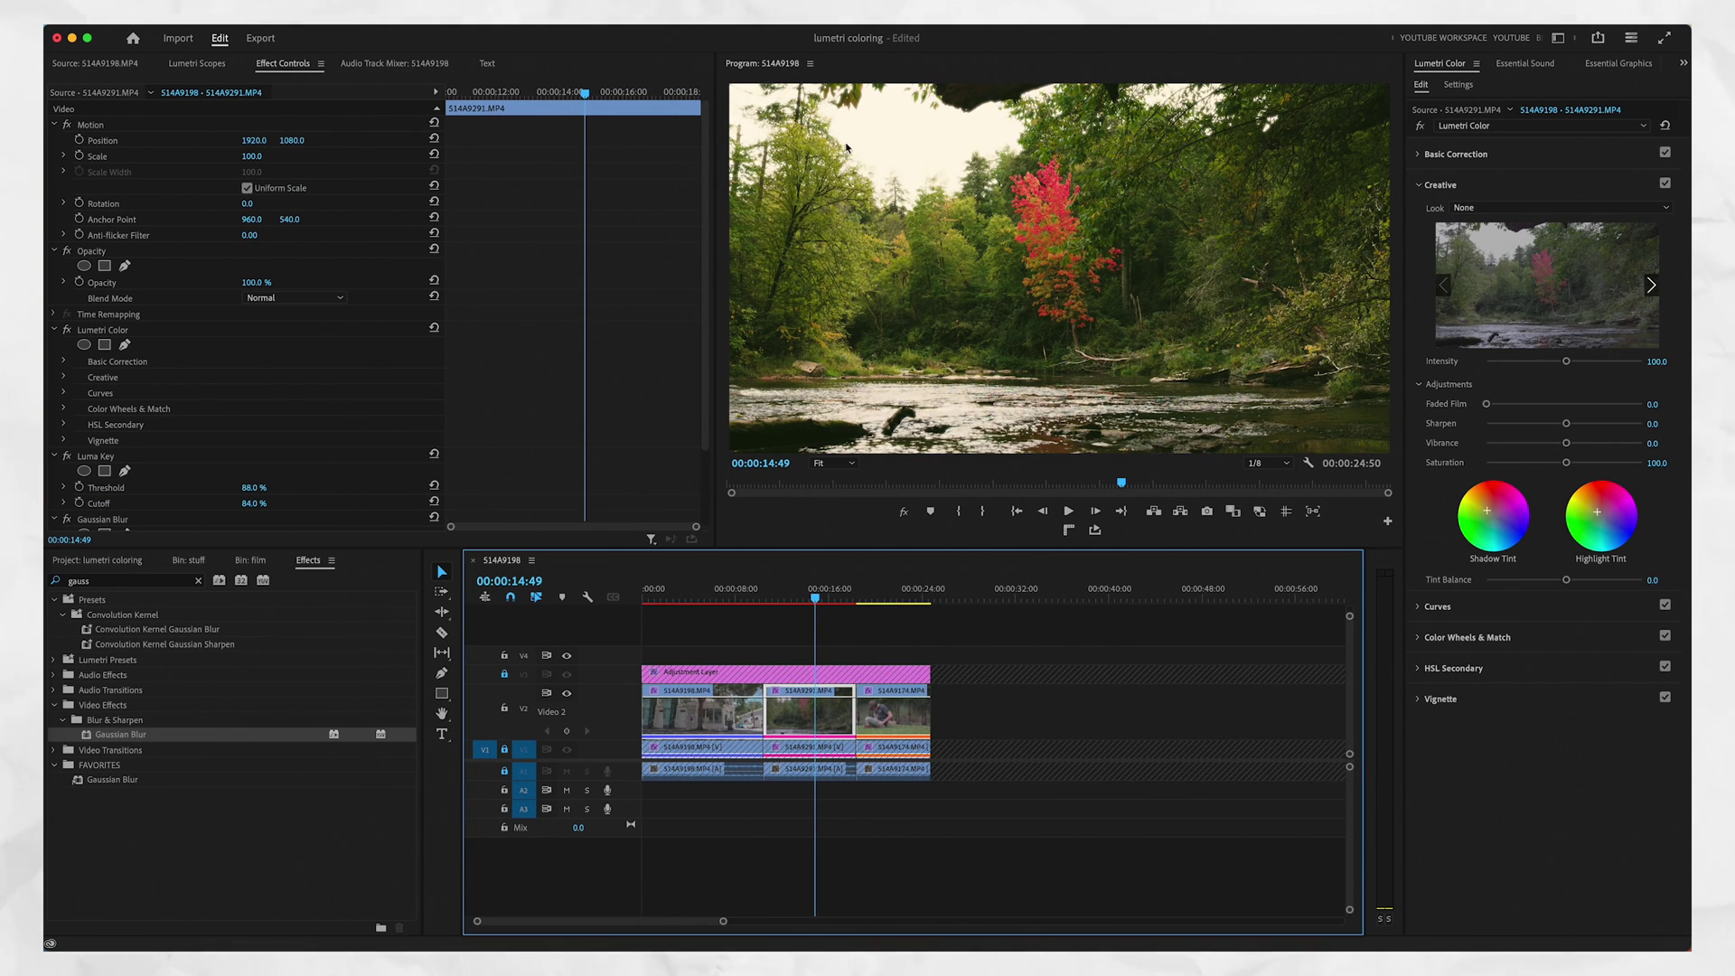
click(566, 695)
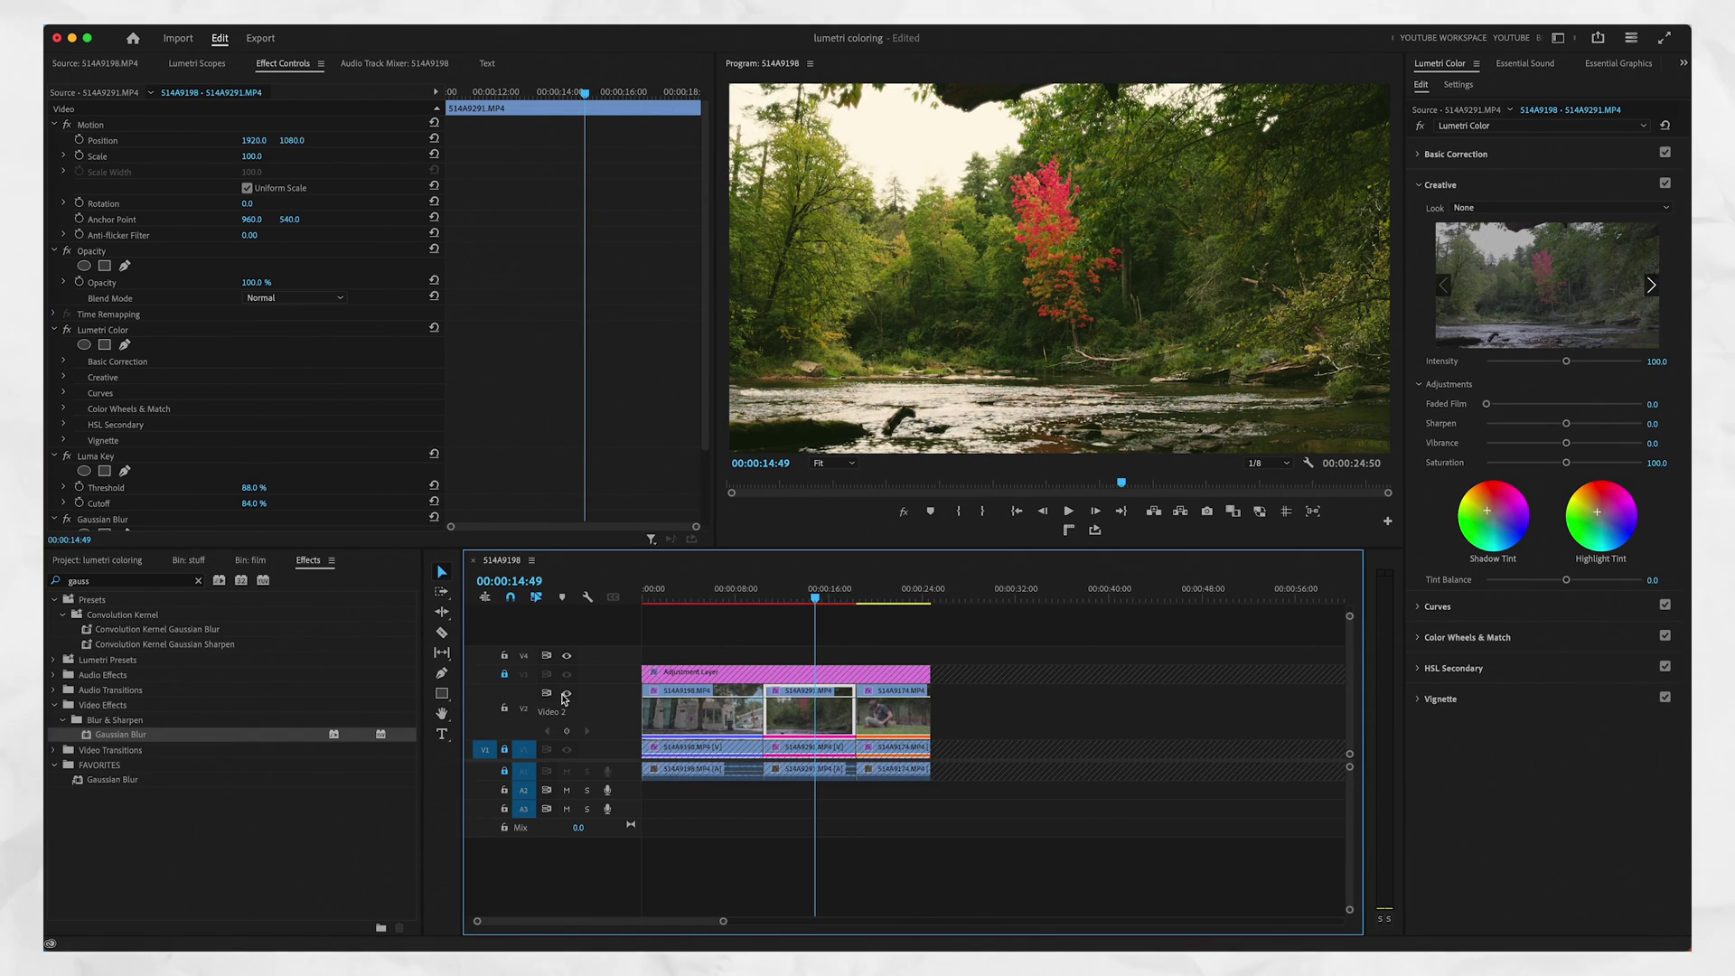